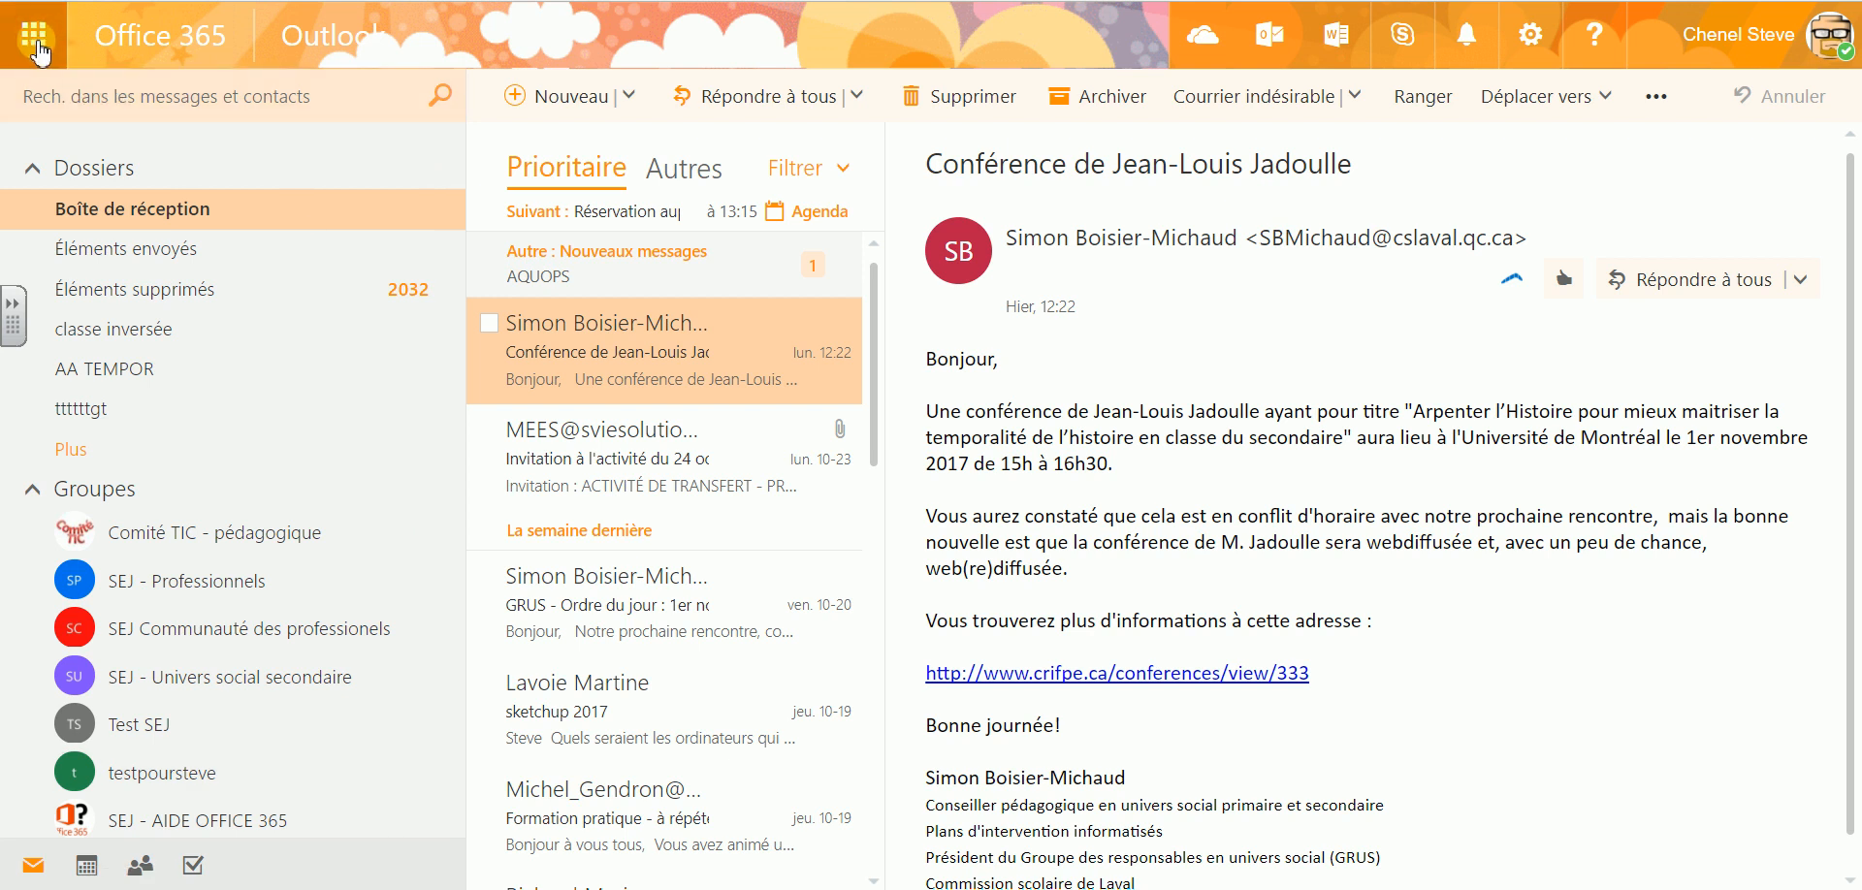
Open the calendar and display it by day, work week and full week, ending on the month view.
left_click(36, 48)
left_click(330, 378)
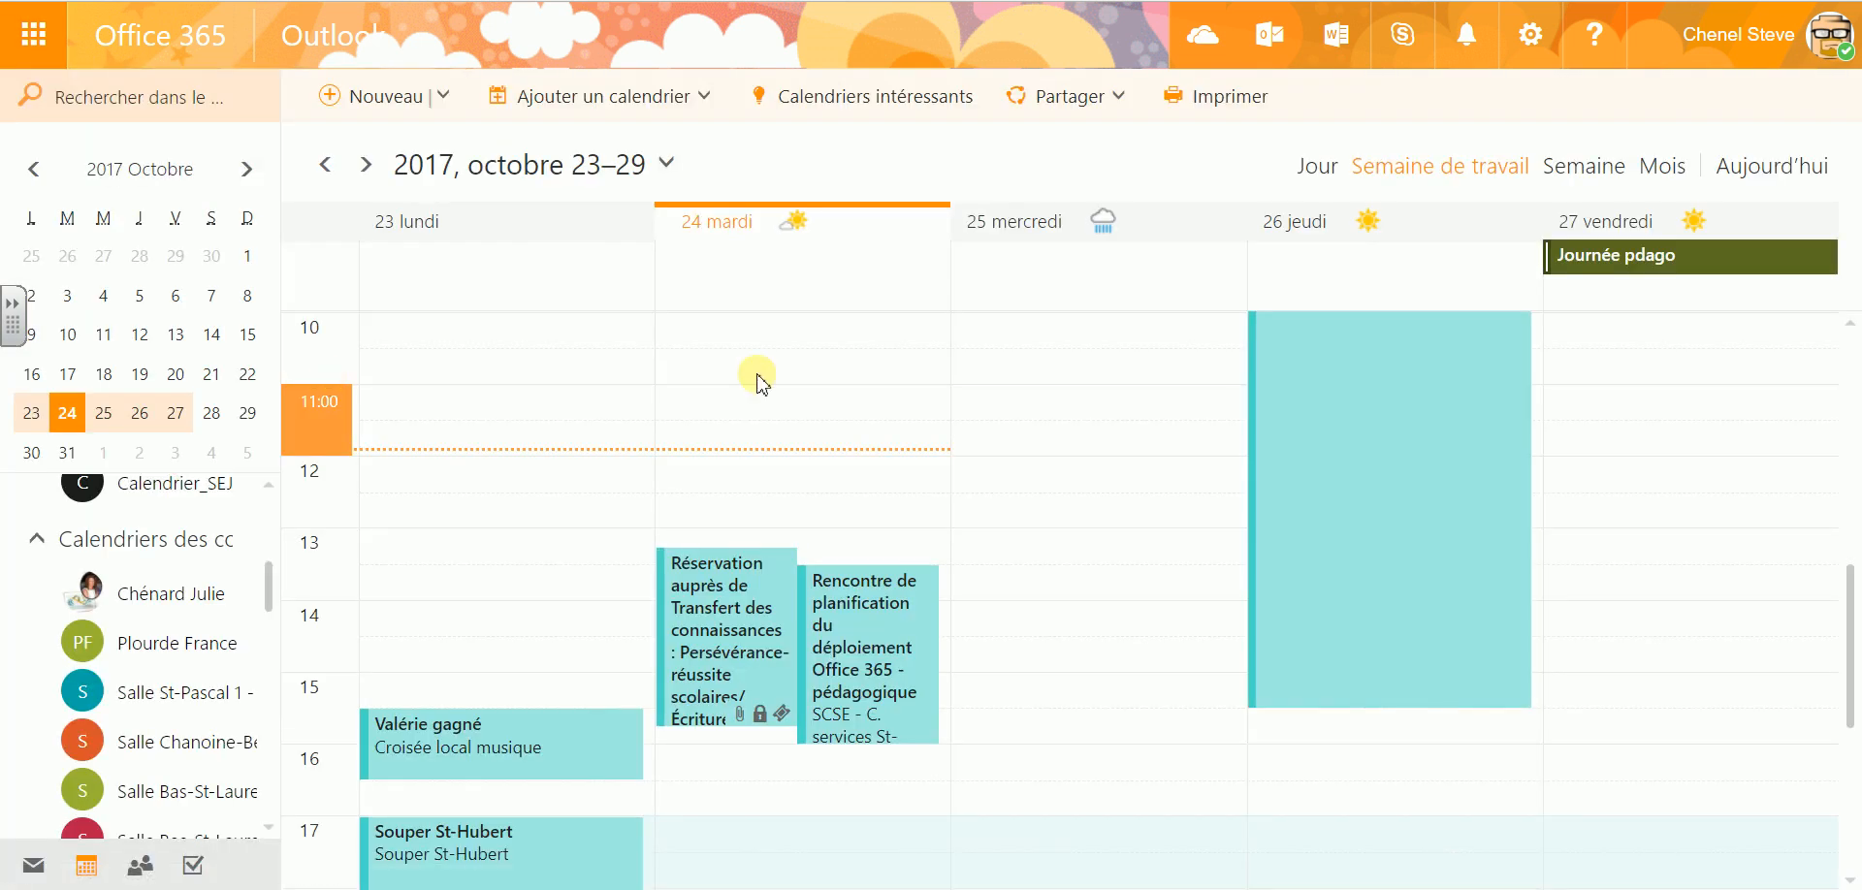
left_click(1323, 180)
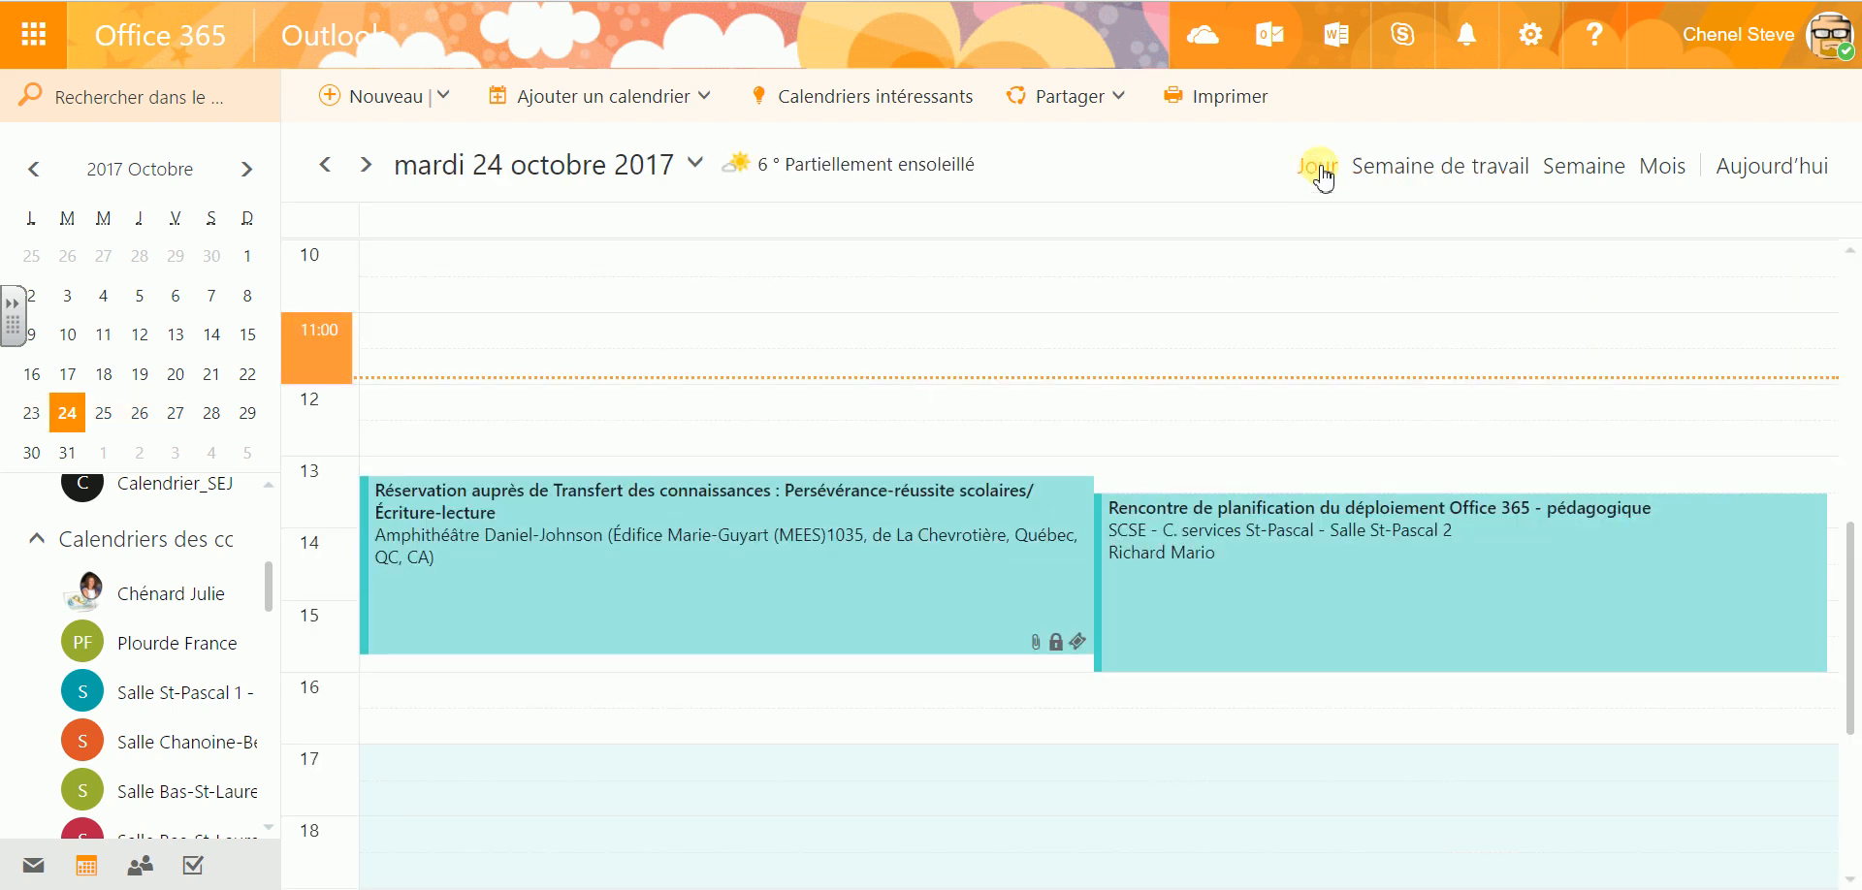
left_click(1426, 171)
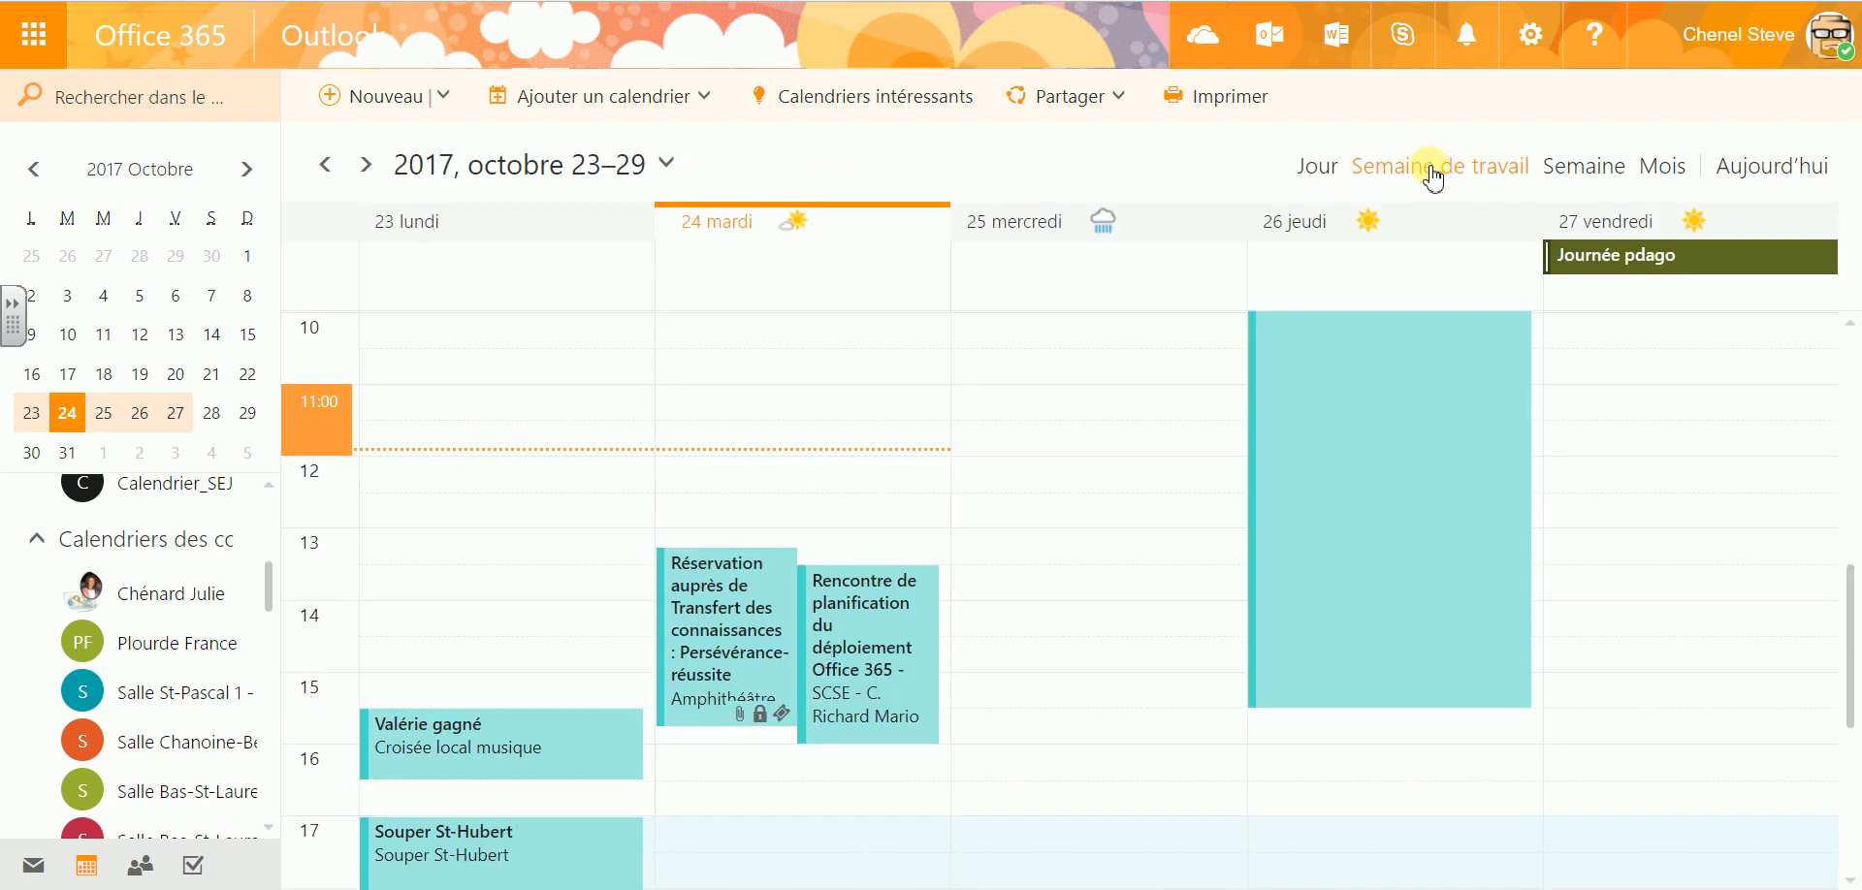
left_click(1583, 173)
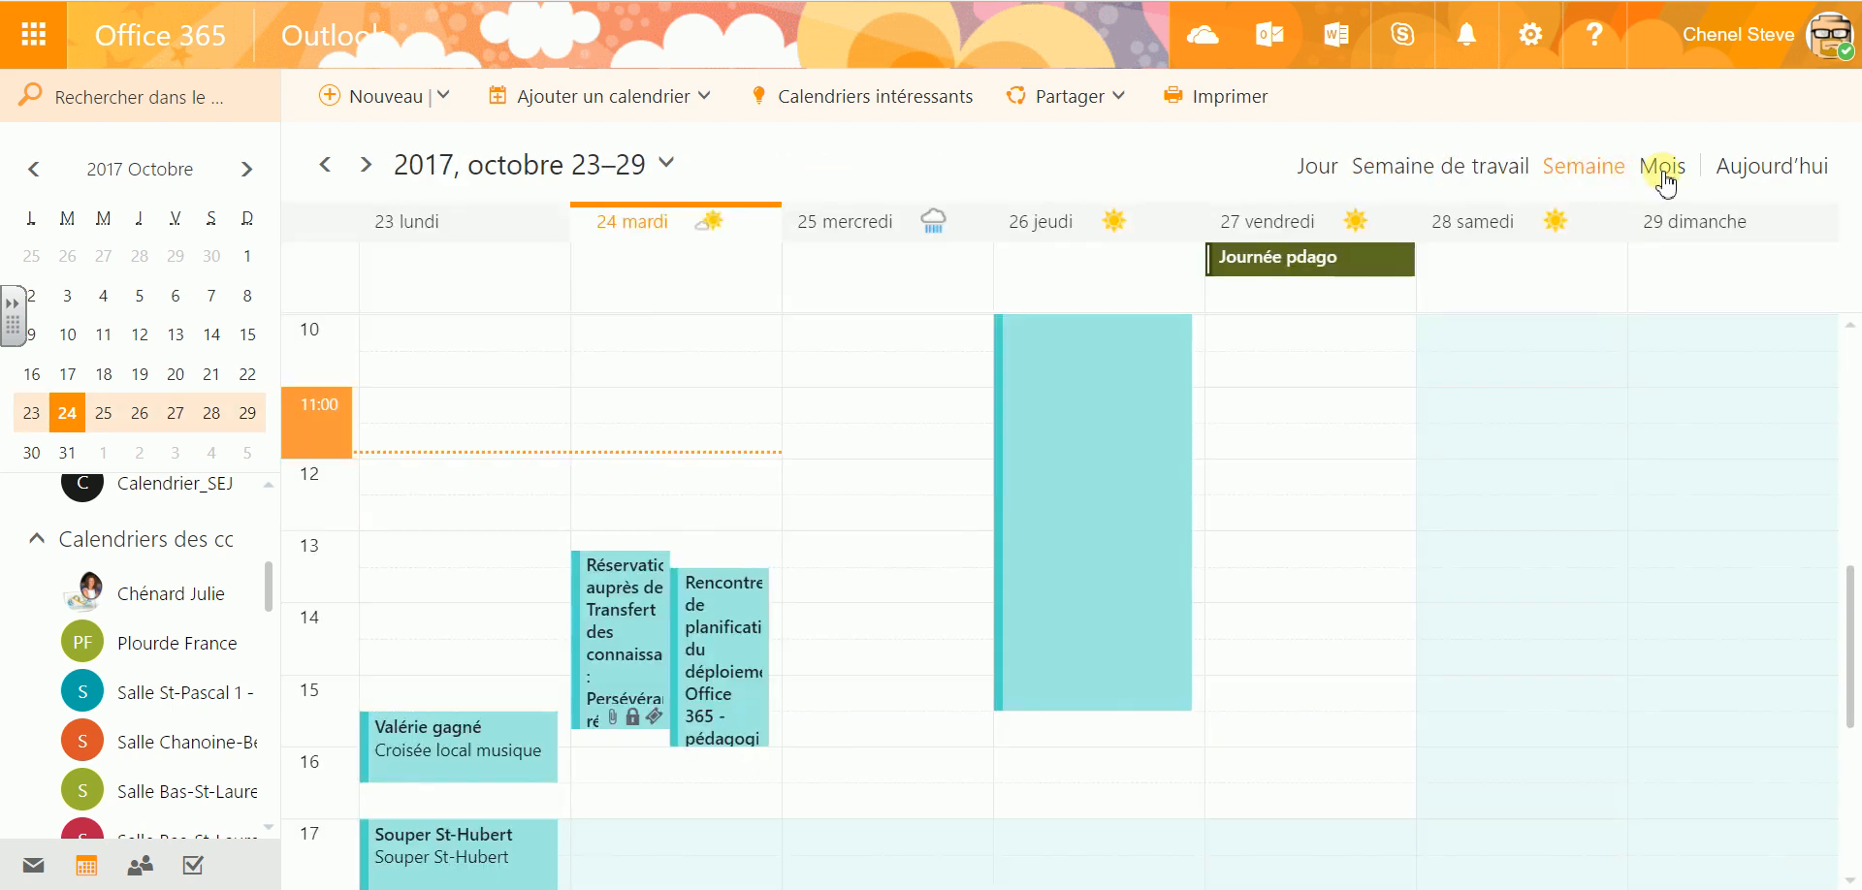
left_click(1666, 171)
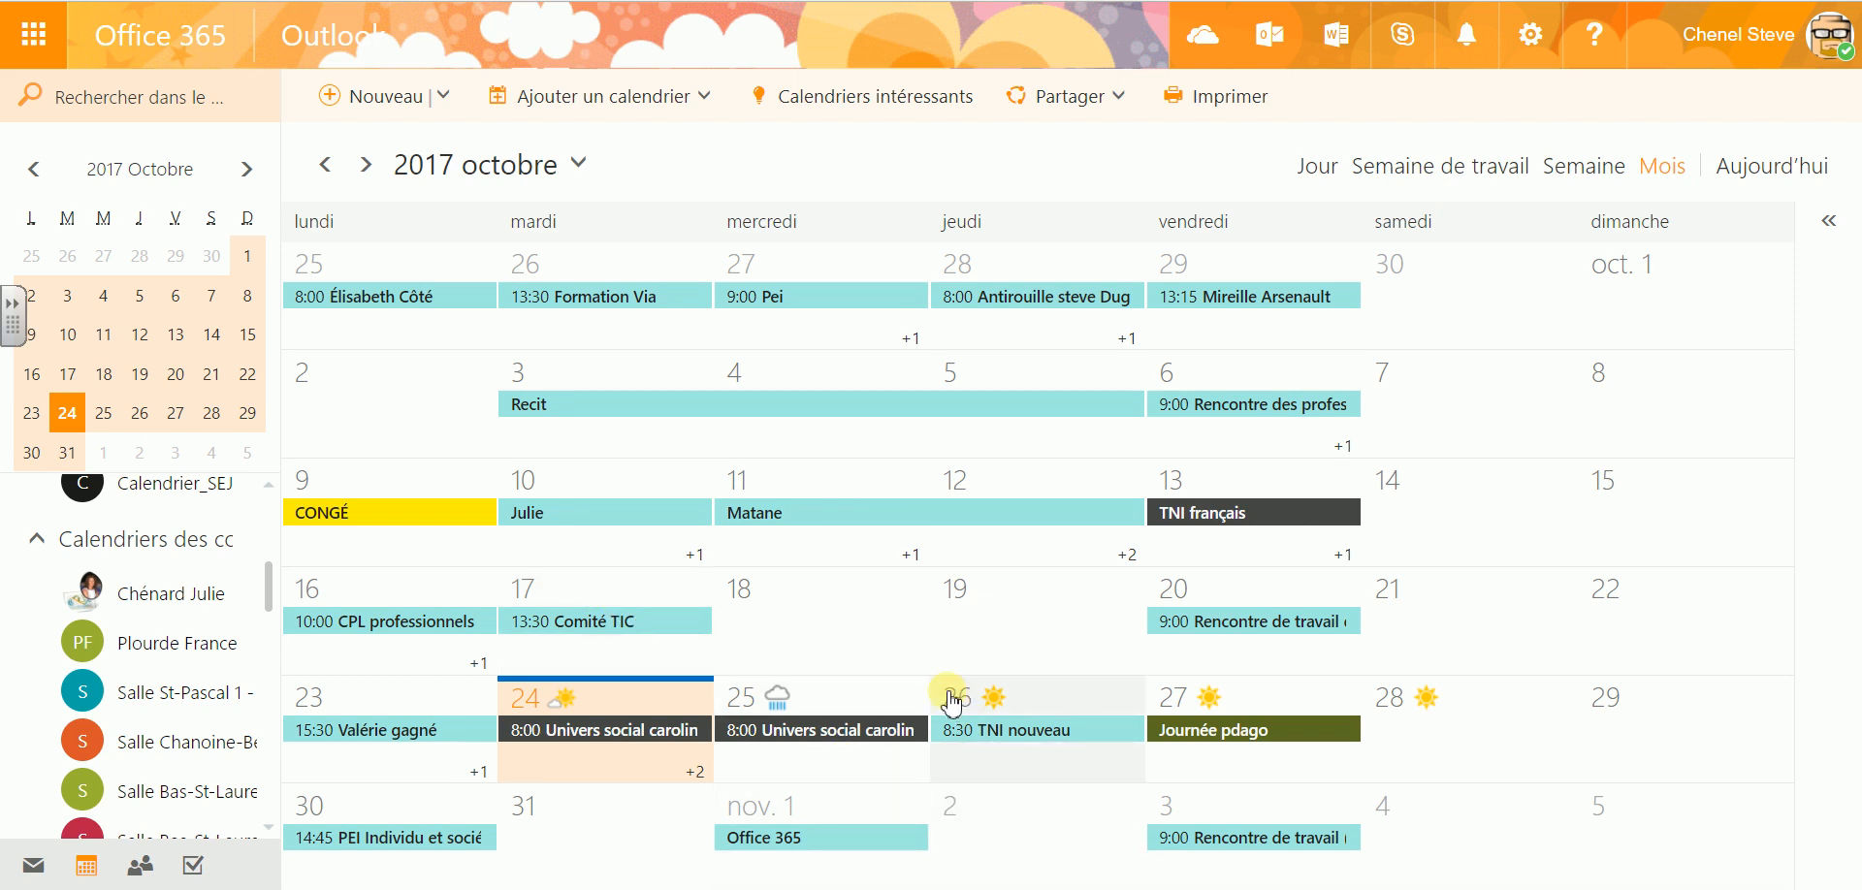
Open the TNI nouveau event of October 26 in its full editing form and look over its details.
left_click(1009, 737)
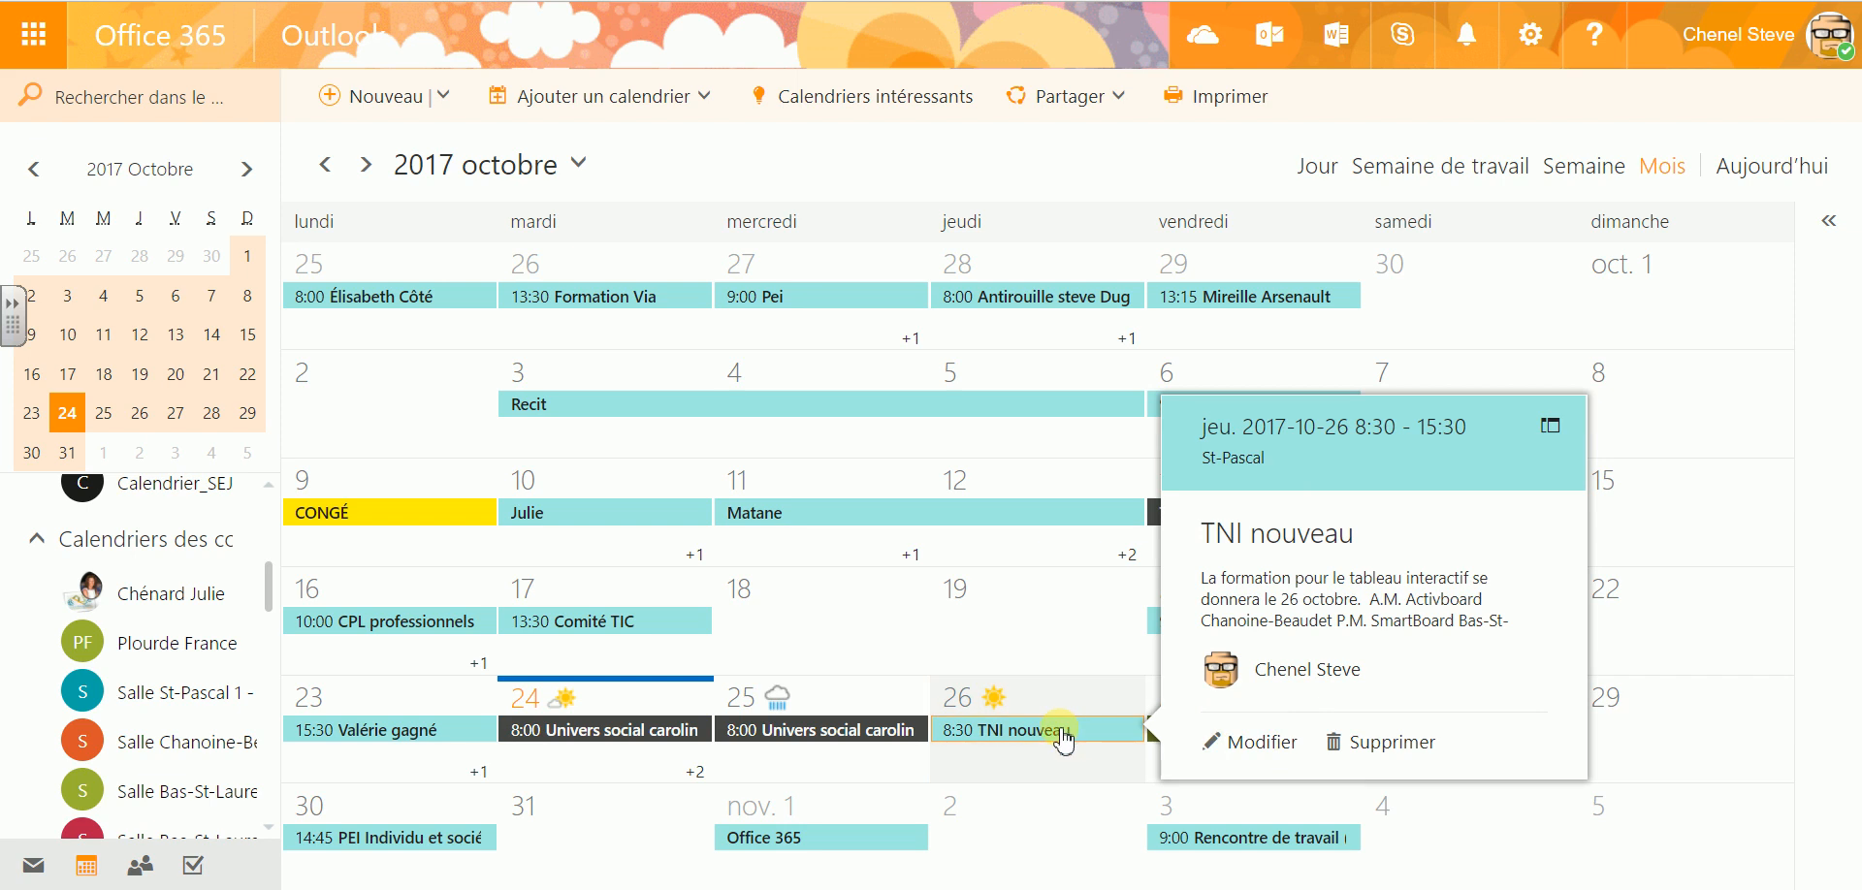
left_click(1028, 735)
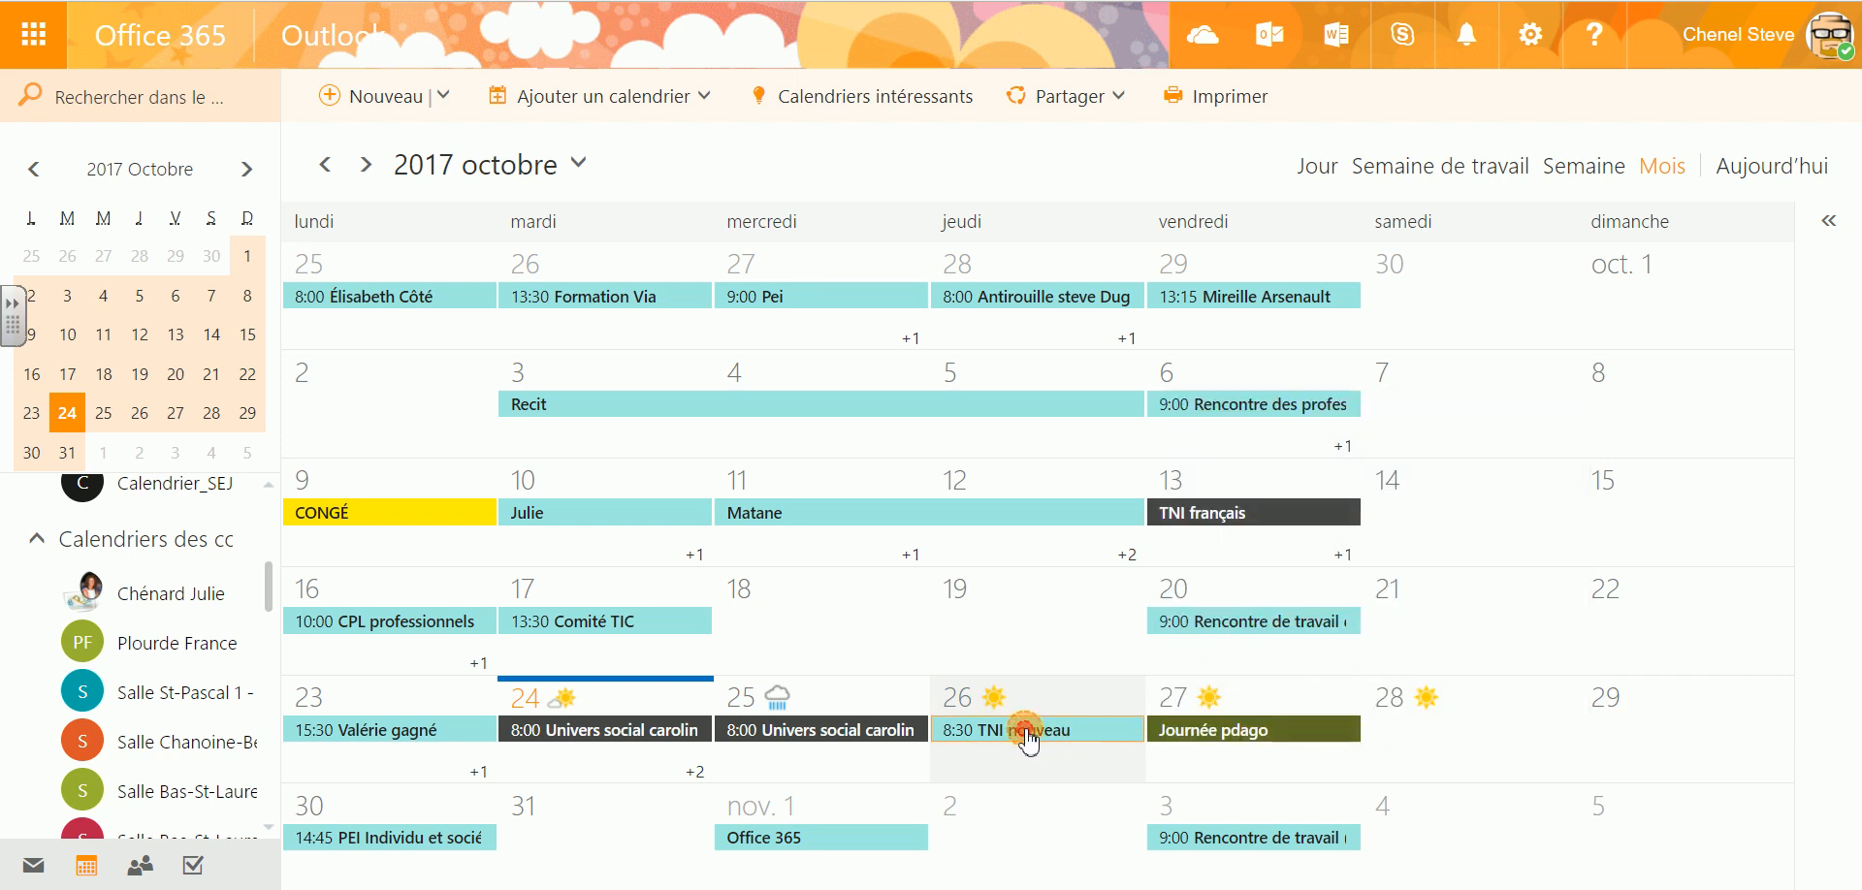
double_click(1028, 734)
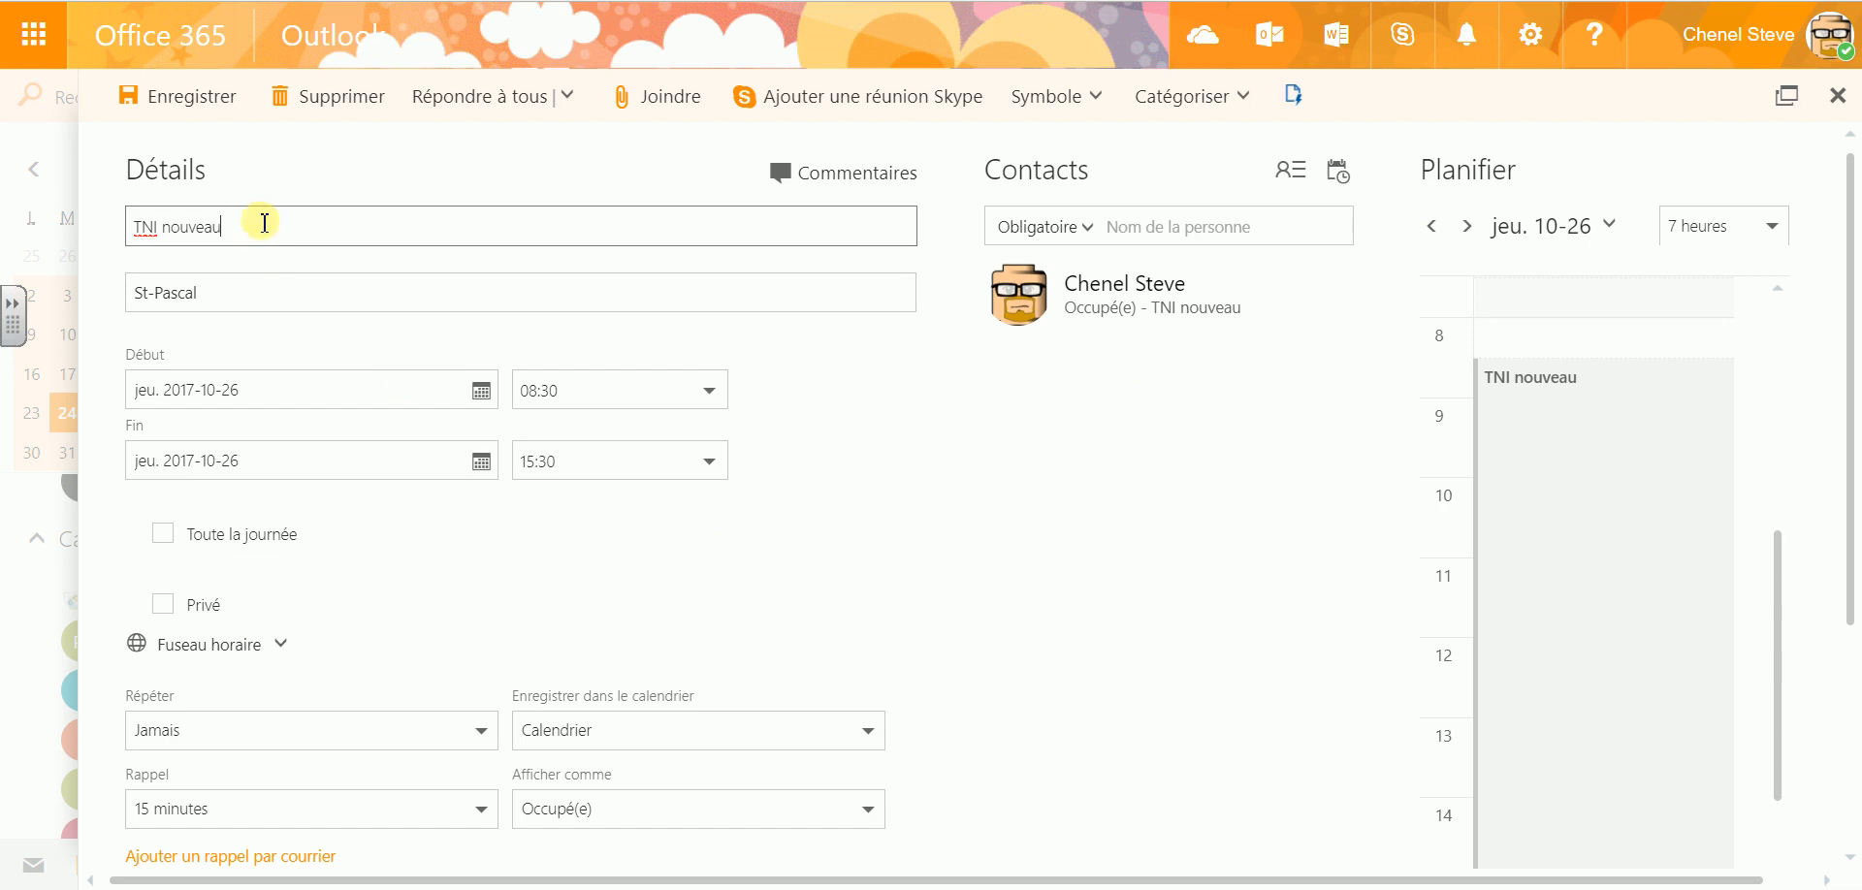
scroll(229, 401, "down", 3)
scroll(243, 528, "up", 3)
Set the TNI nouveau event's end time to 16:00 and save the event.
left_click(712, 391)
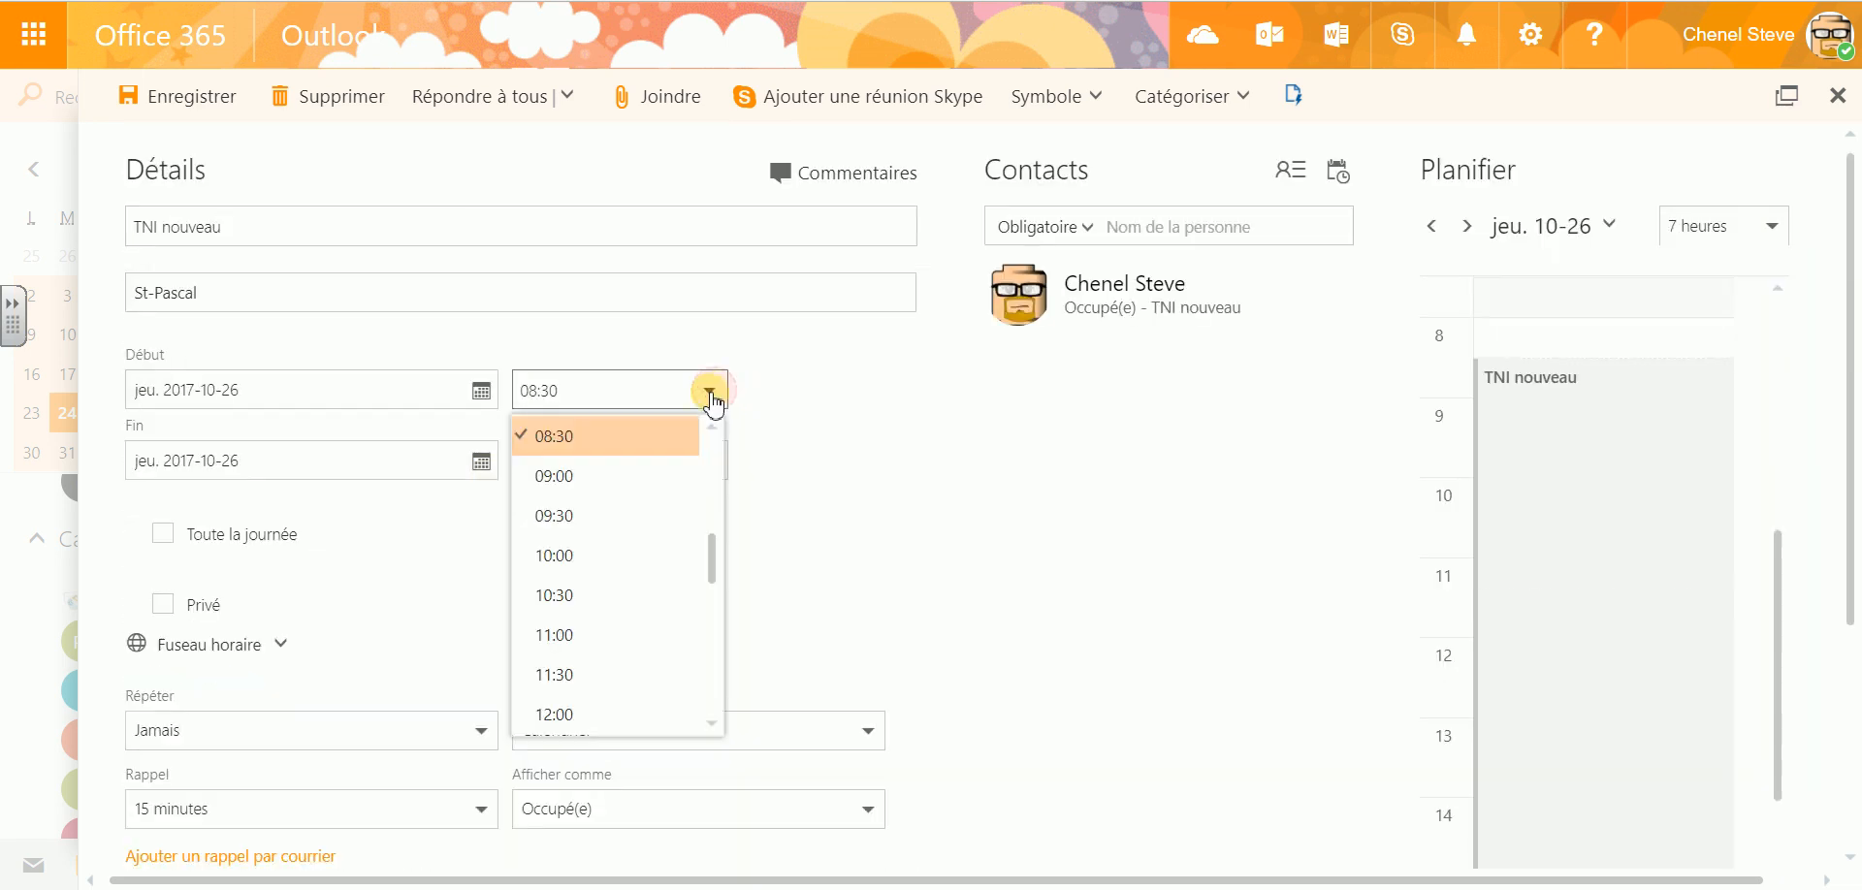
scroll(625, 477, "up", 1)
left_click(617, 478)
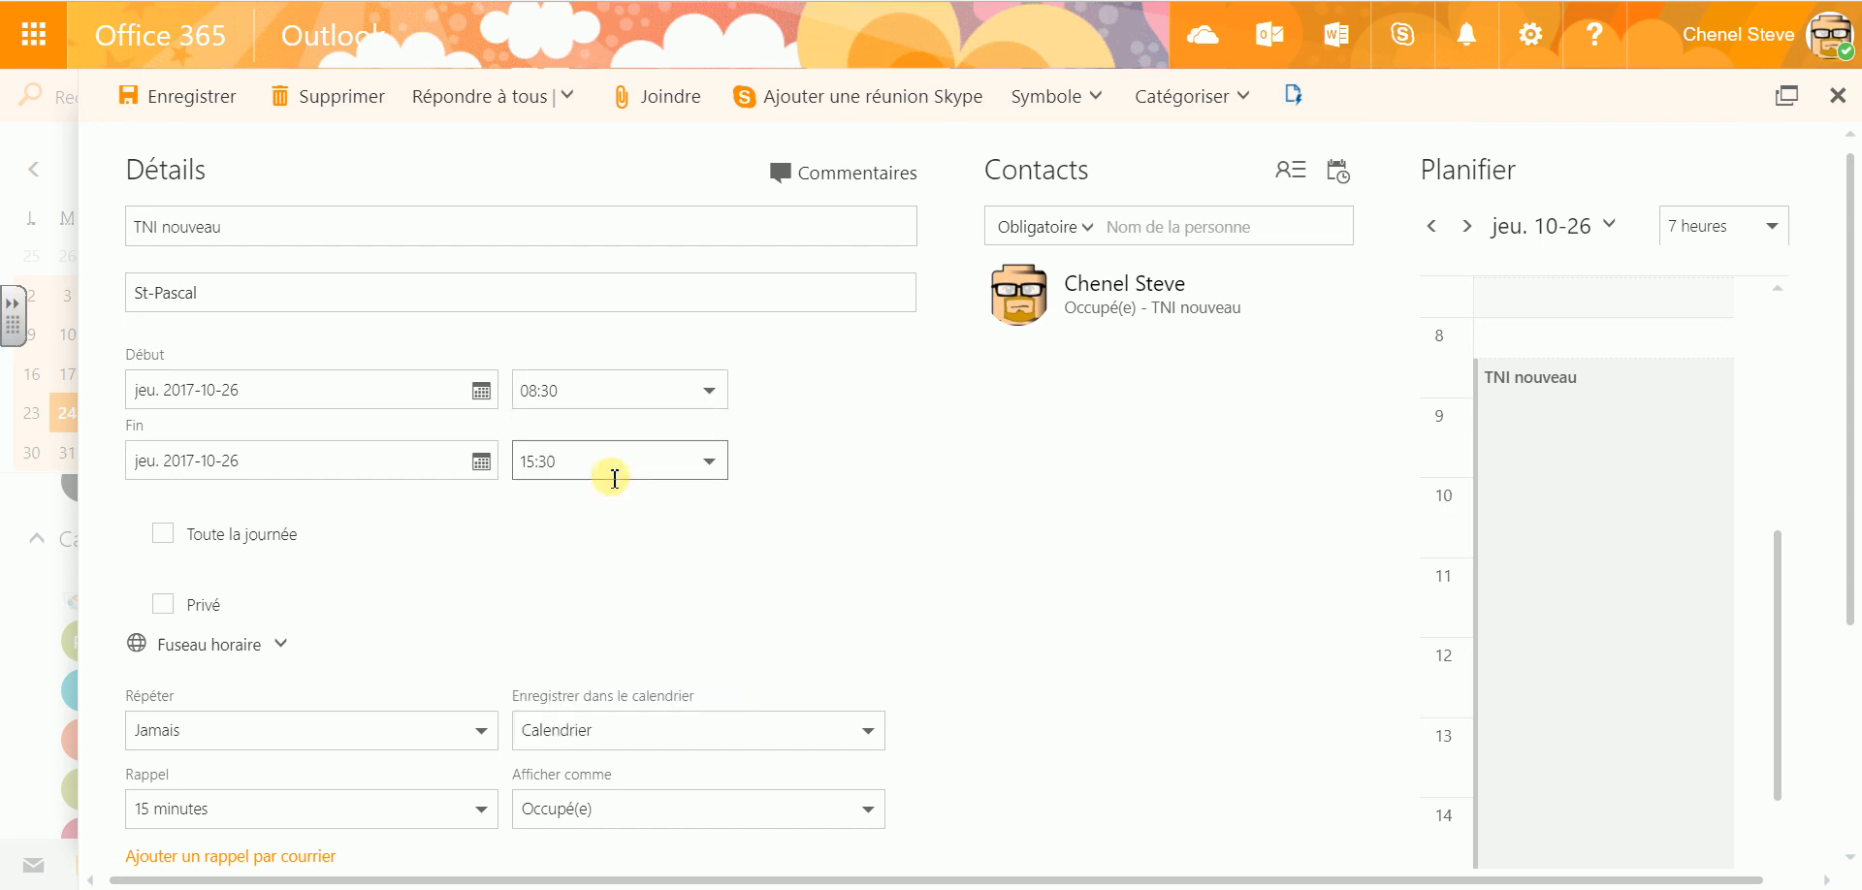
left_click(708, 463)
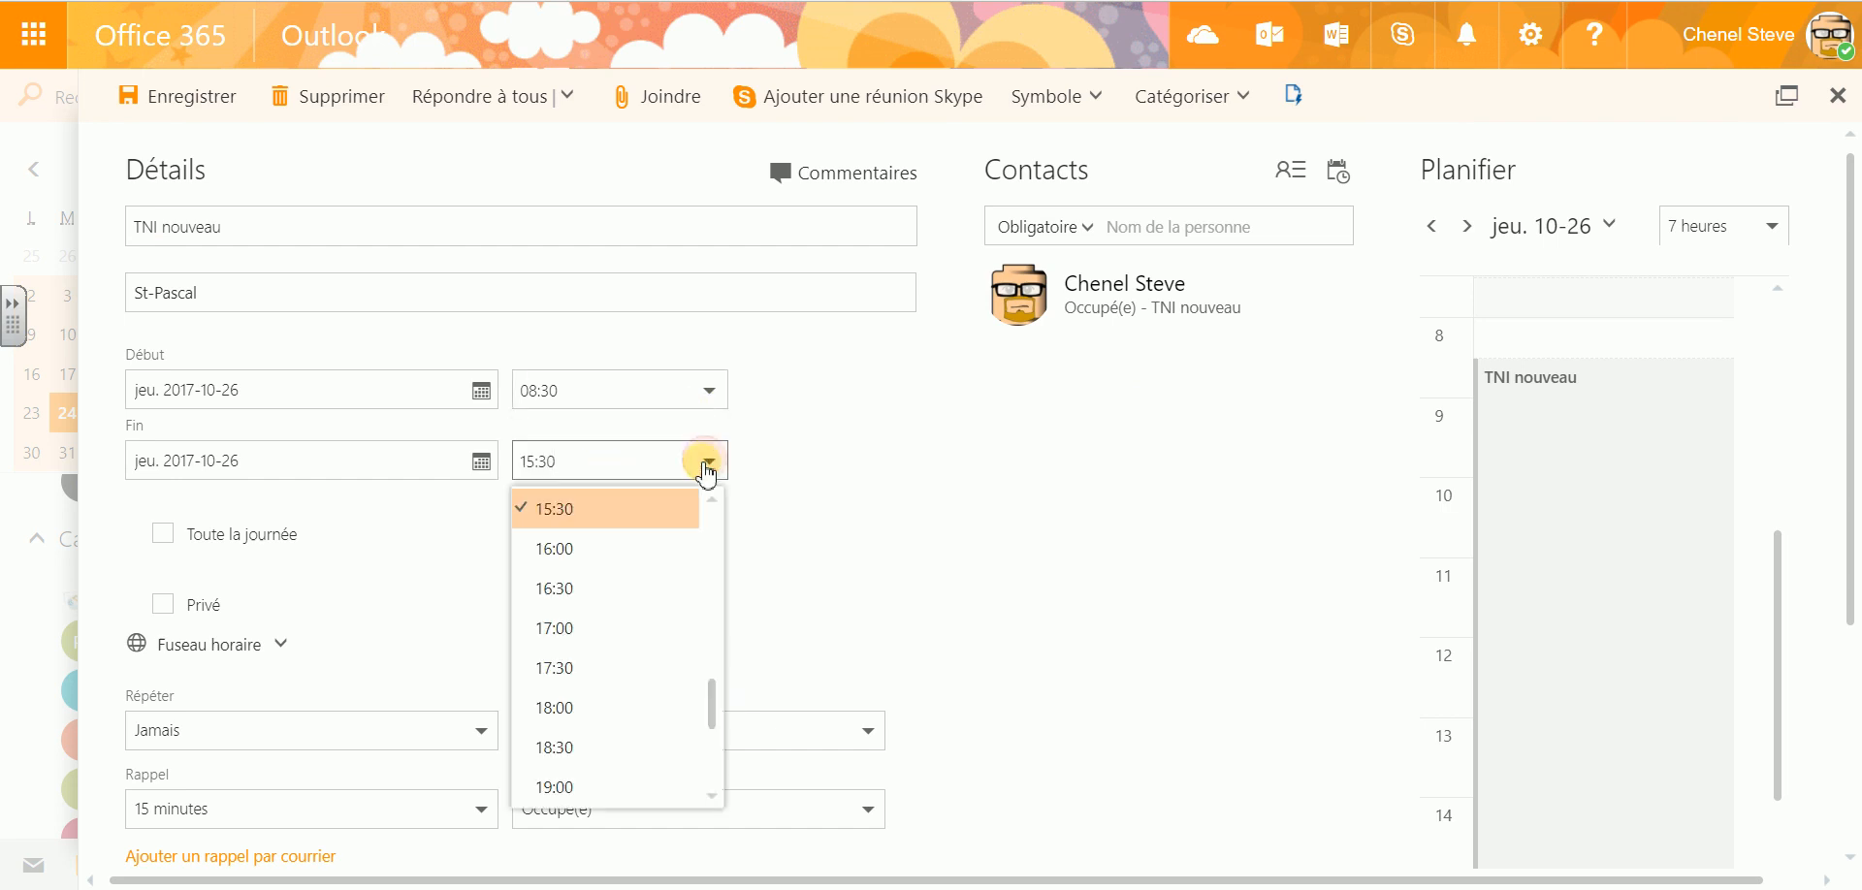
left_click(607, 549)
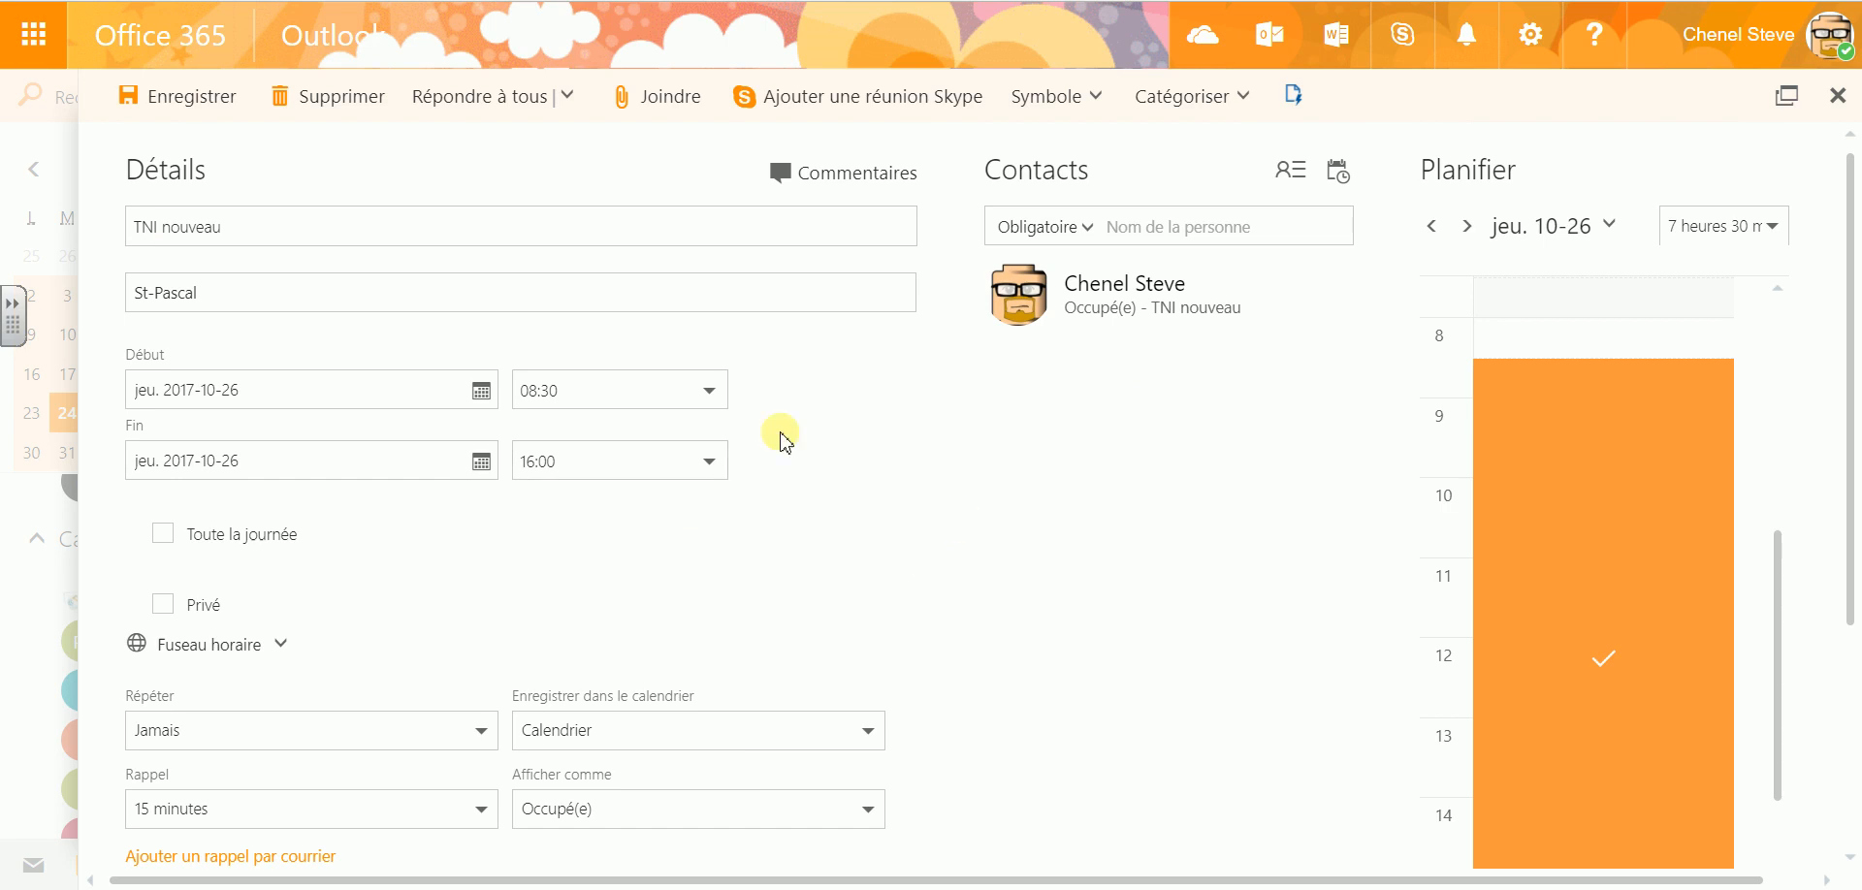
scroll(524, 453, "down", 3)
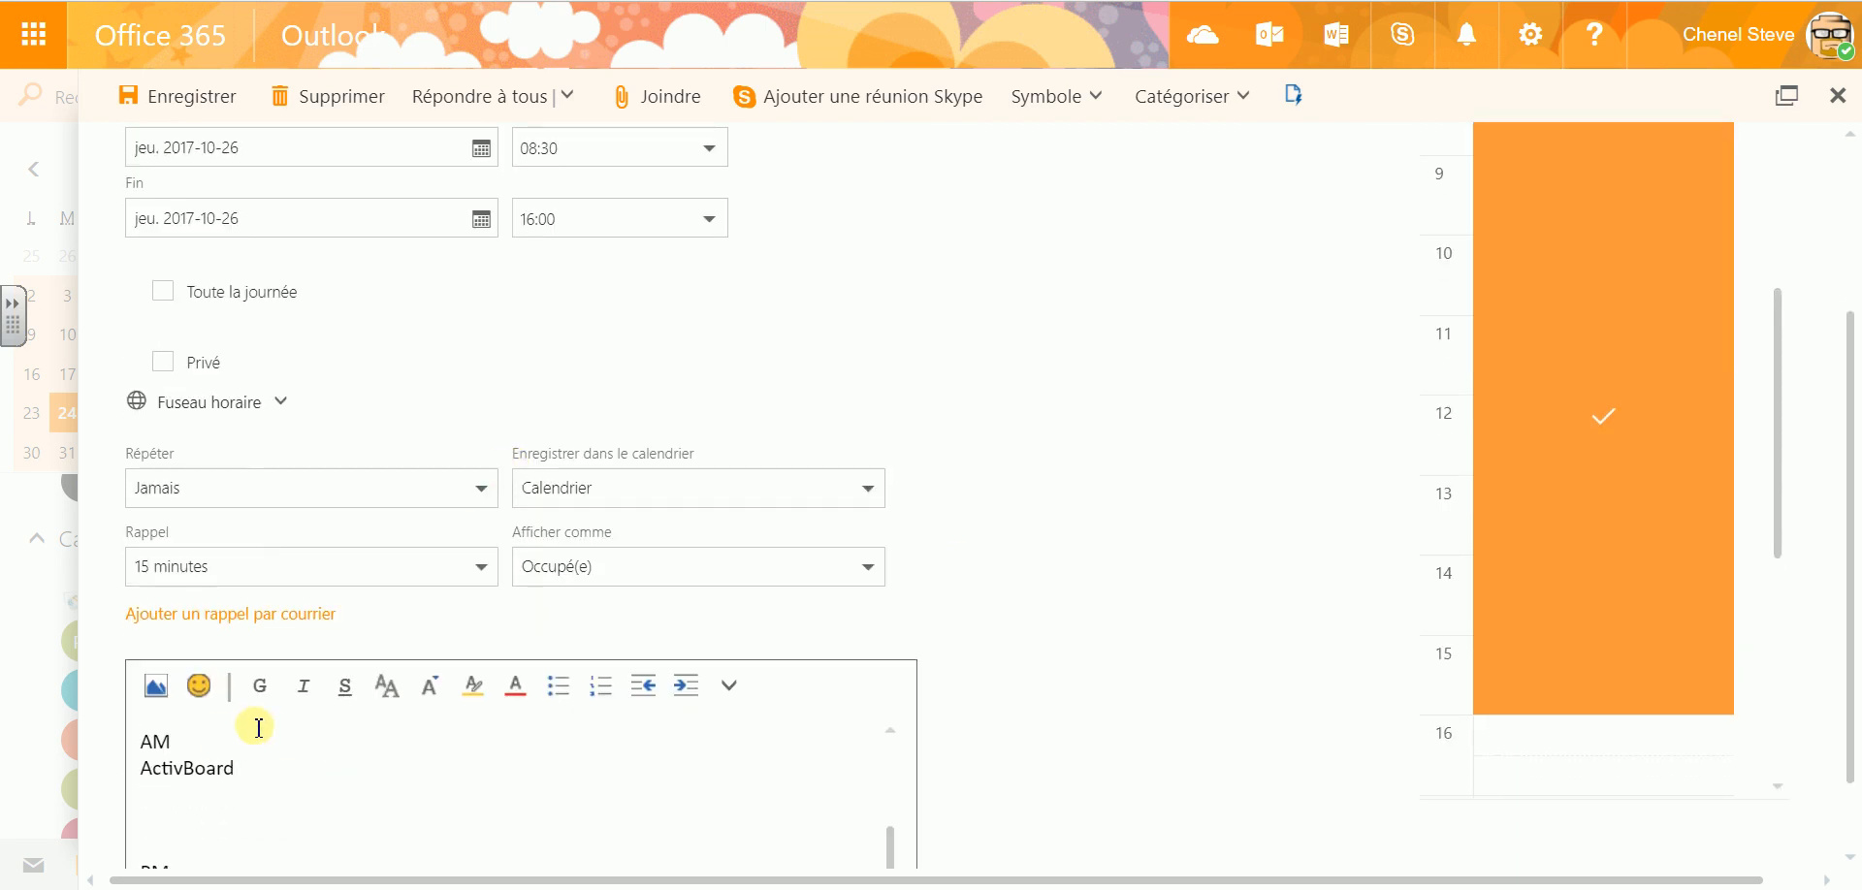
scroll(602, 416, "up", 3)
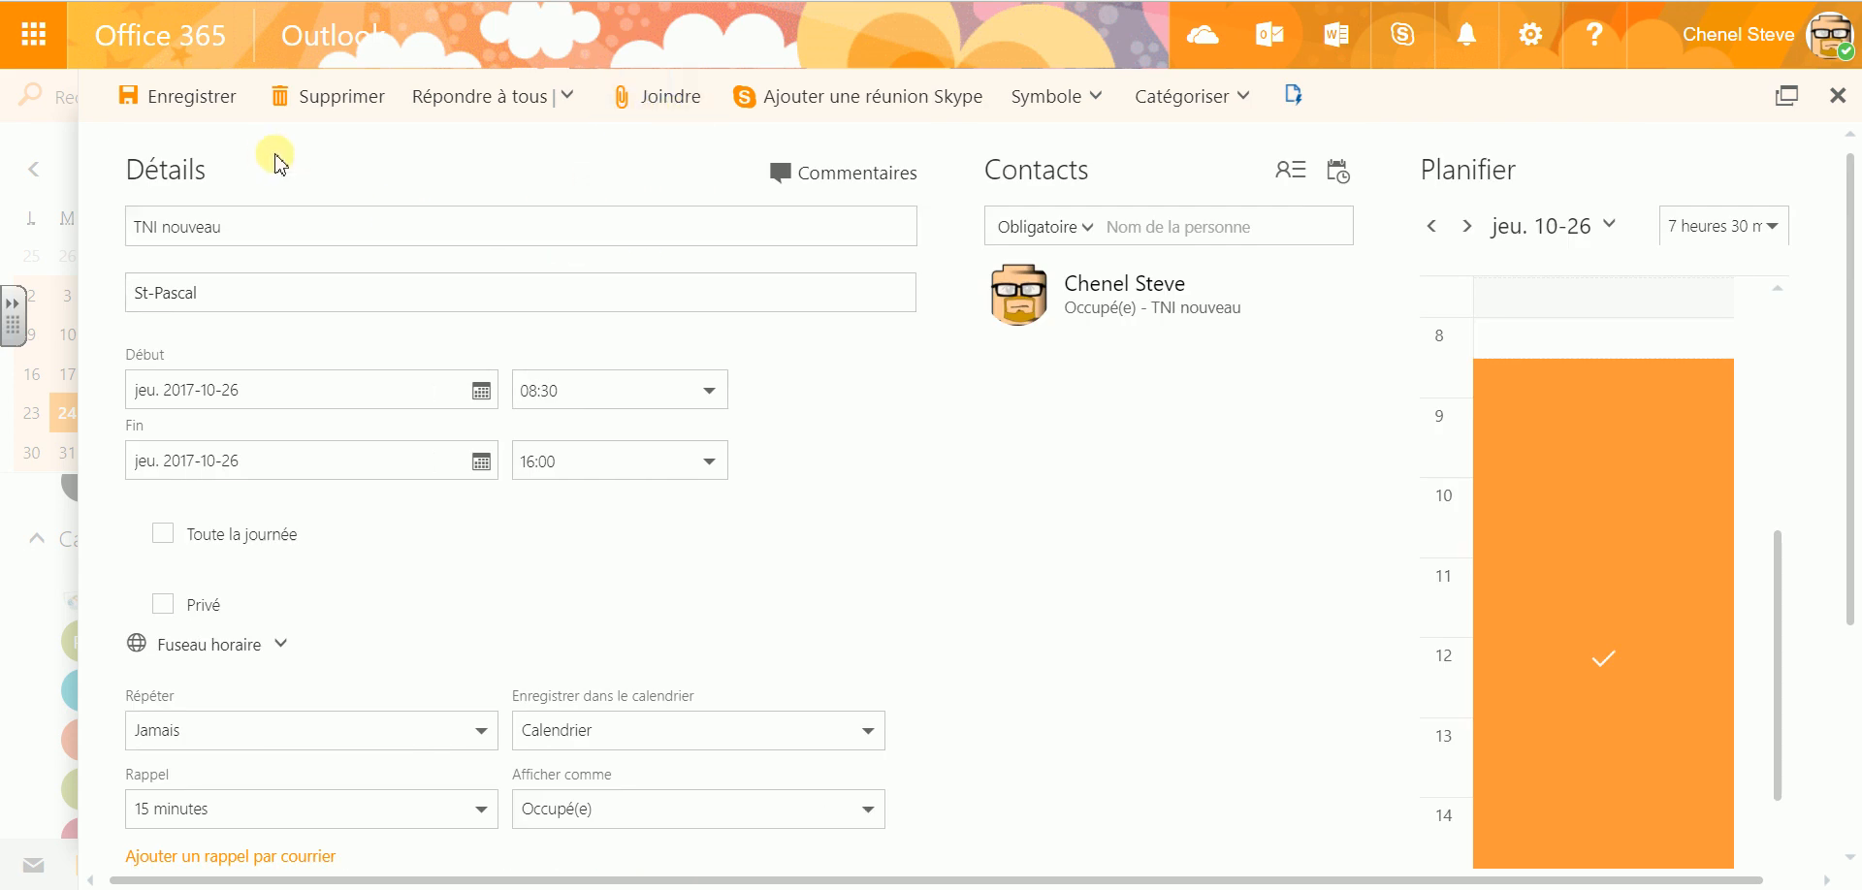
left_click(179, 96)
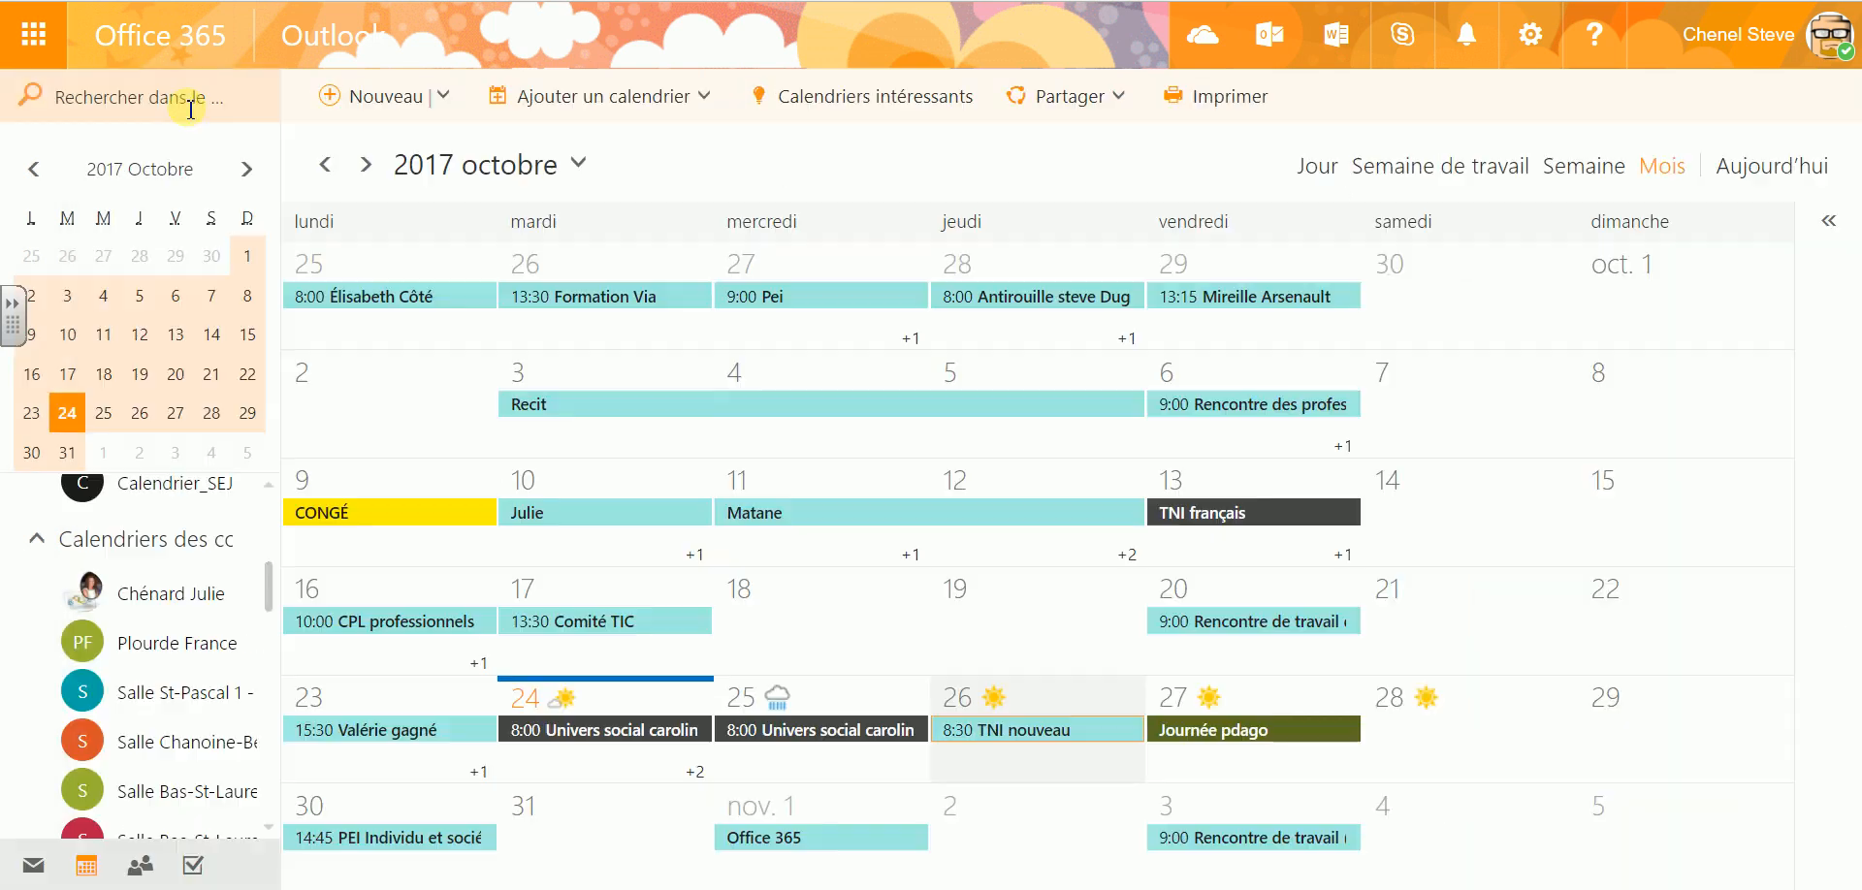
Open the Matane event of October 11 to view its details, and close it without changes.
left_click(939, 524)
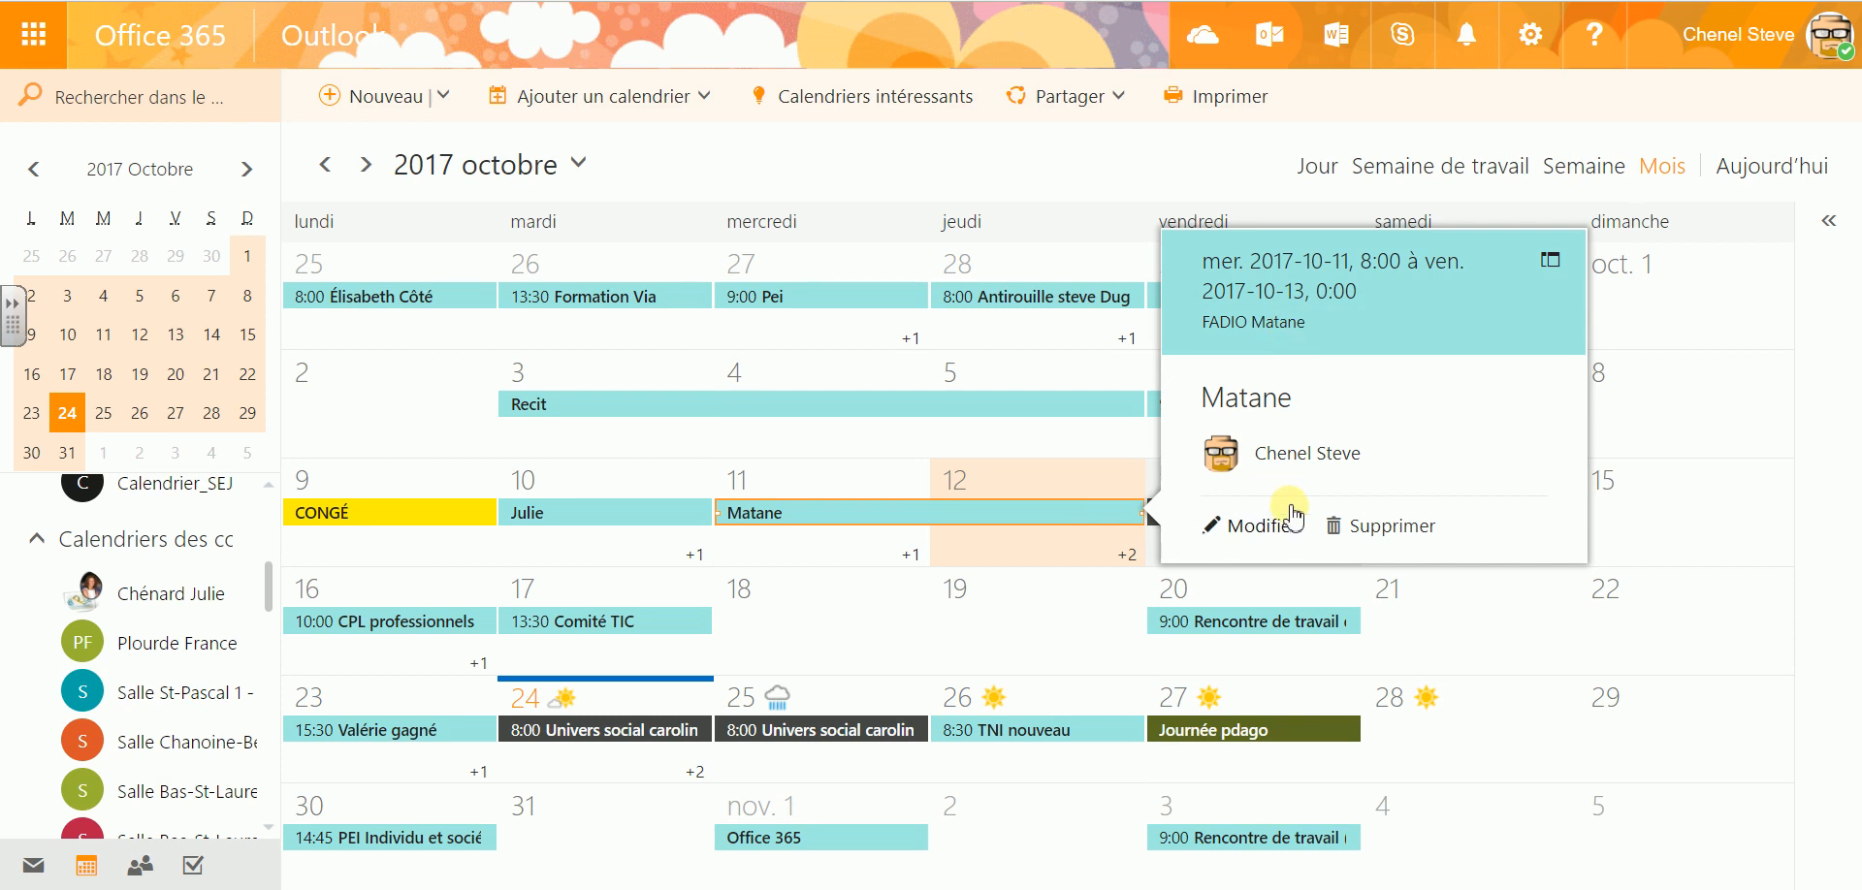
double_click(970, 524)
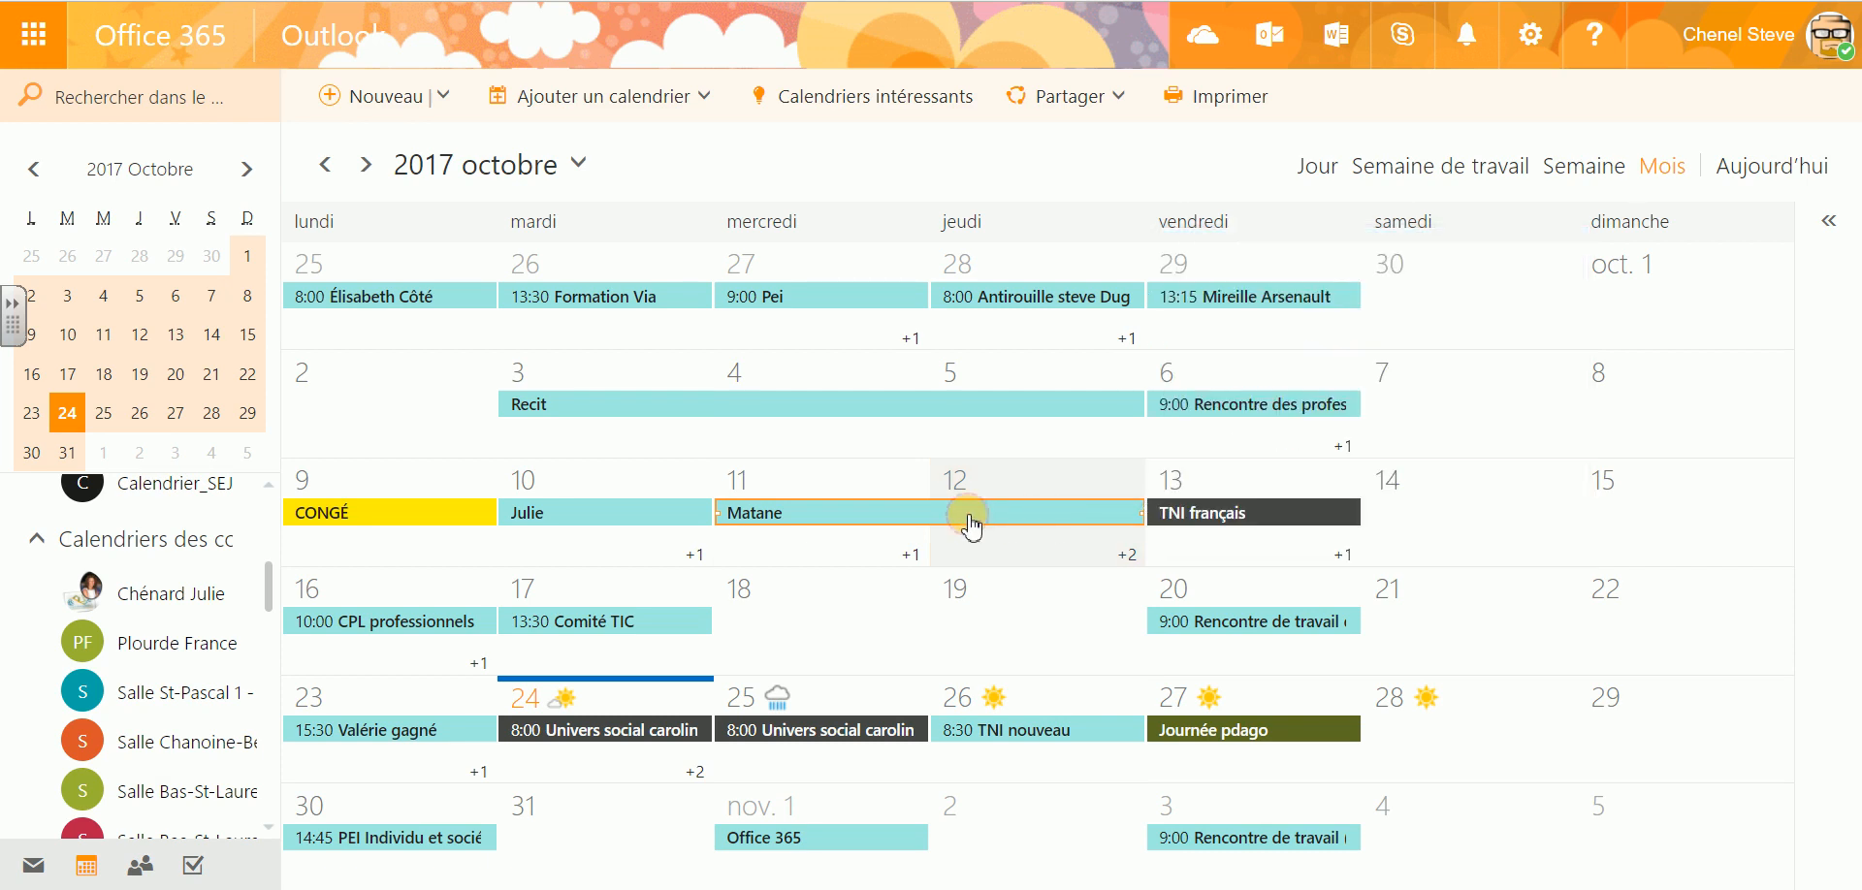
scroll(825, 456, "down", 4)
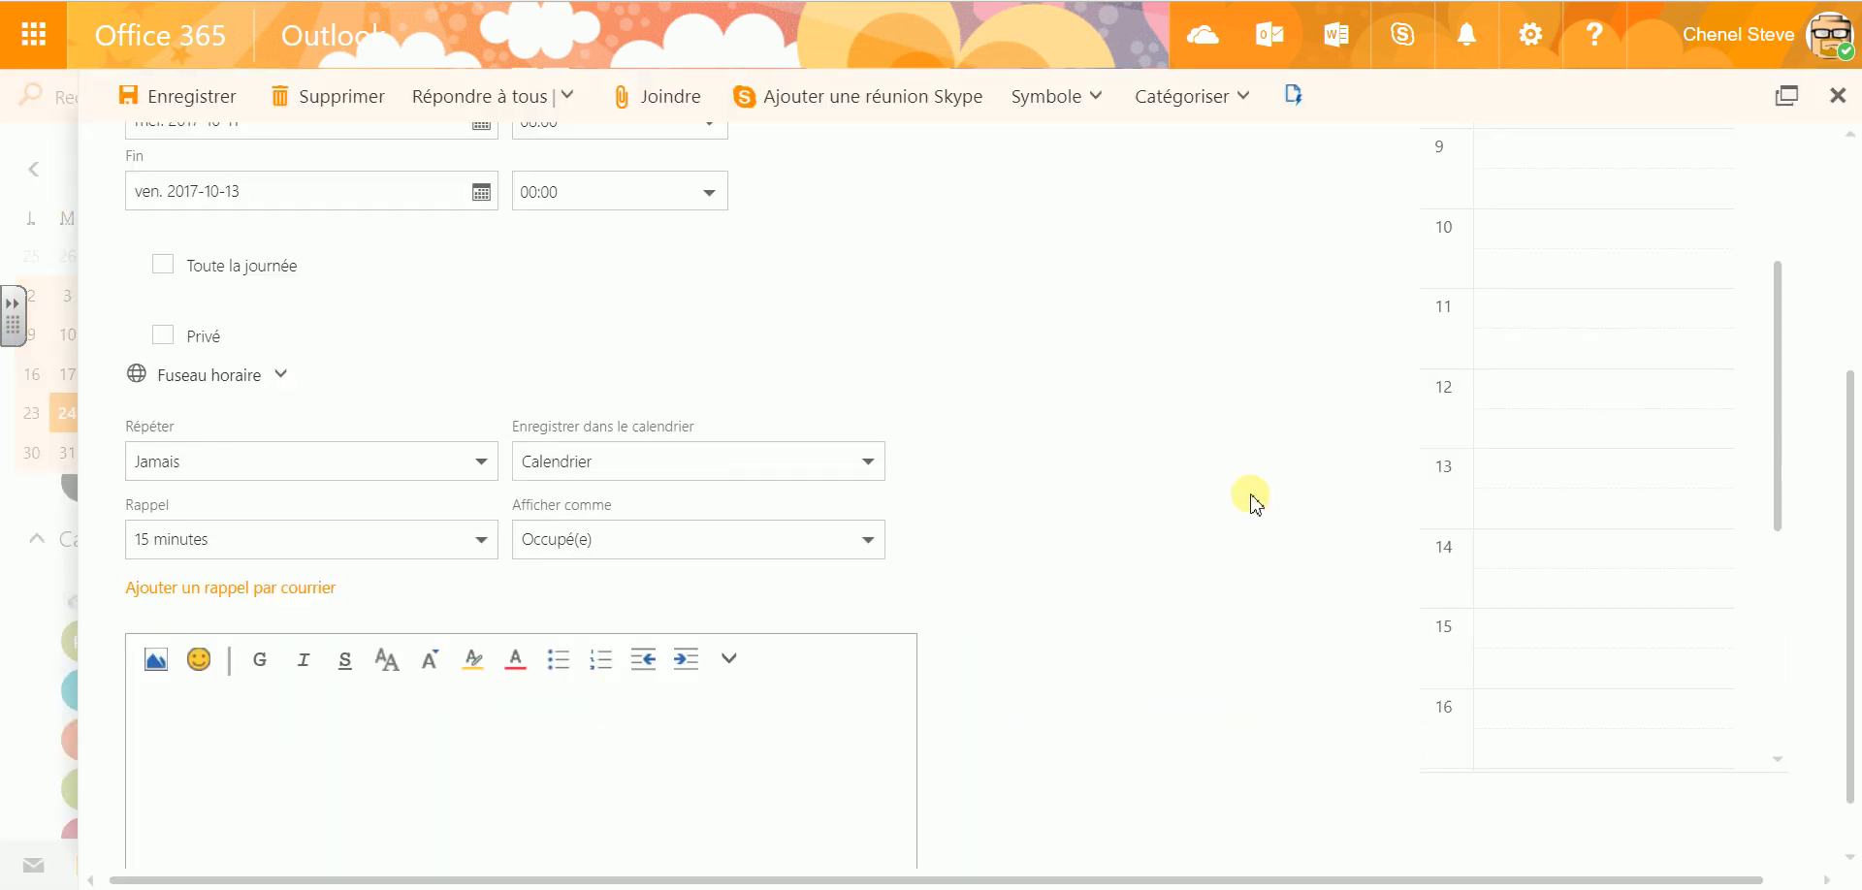
left_click(1838, 96)
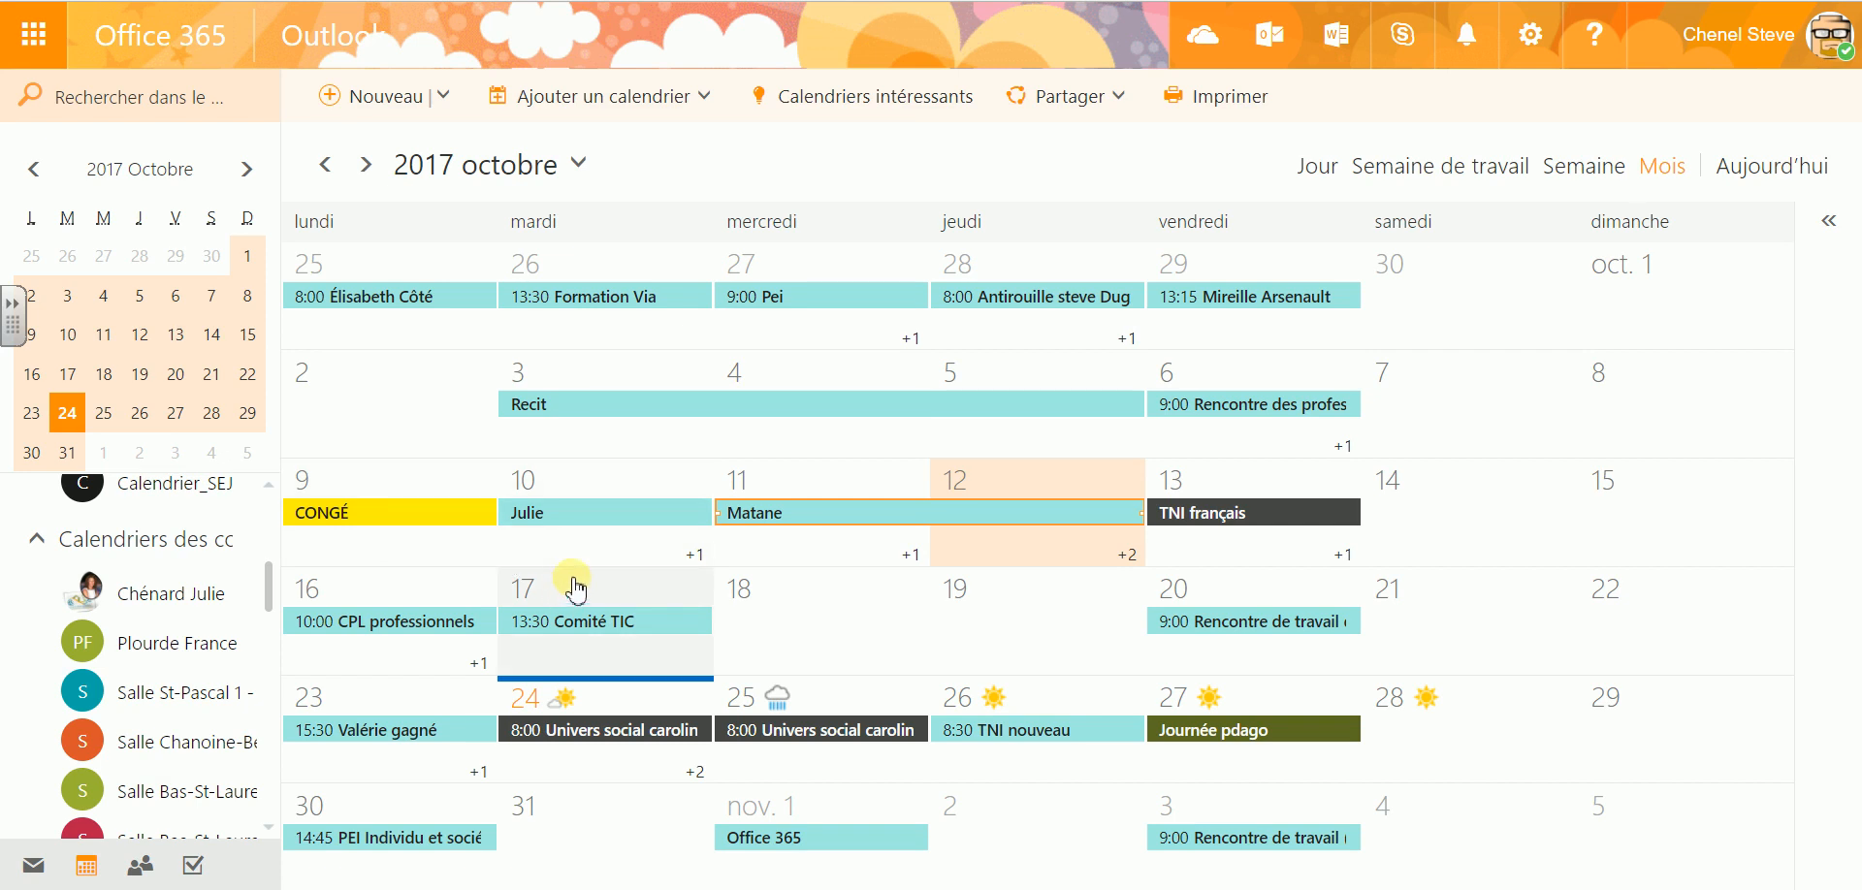
Create an event on October 31 titled "Rencontre de travail", with the location "Bureau à" followed by the host's first name.
double_click(585, 829)
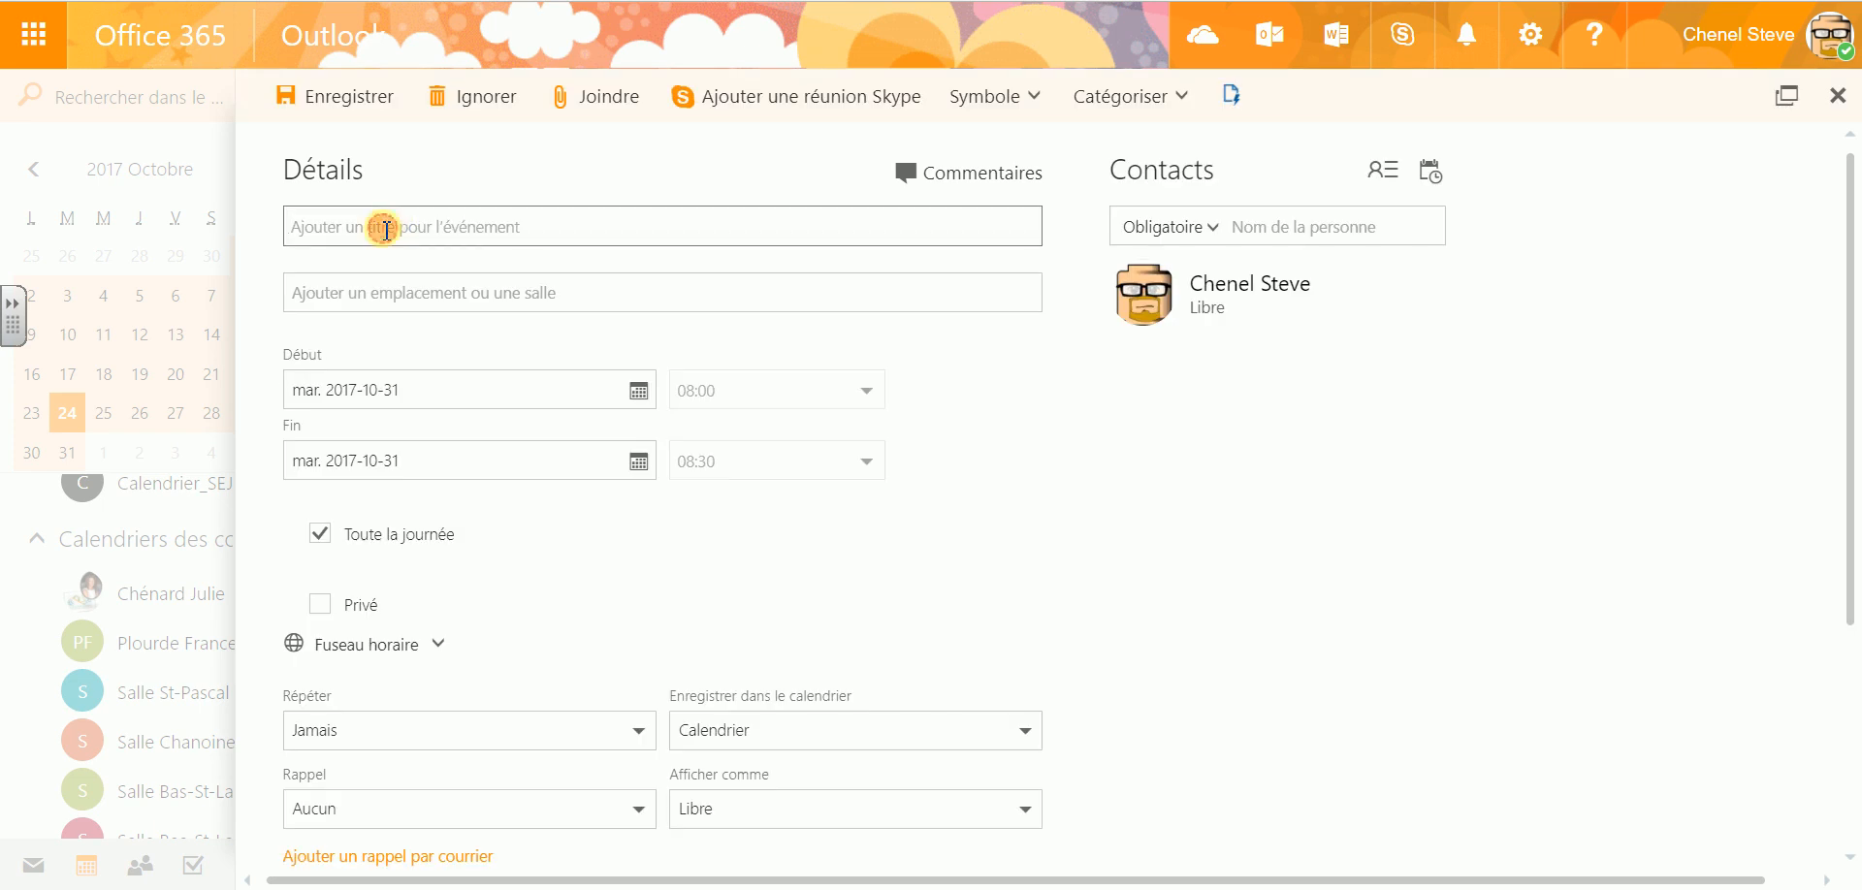
type("Rencontre de trav")
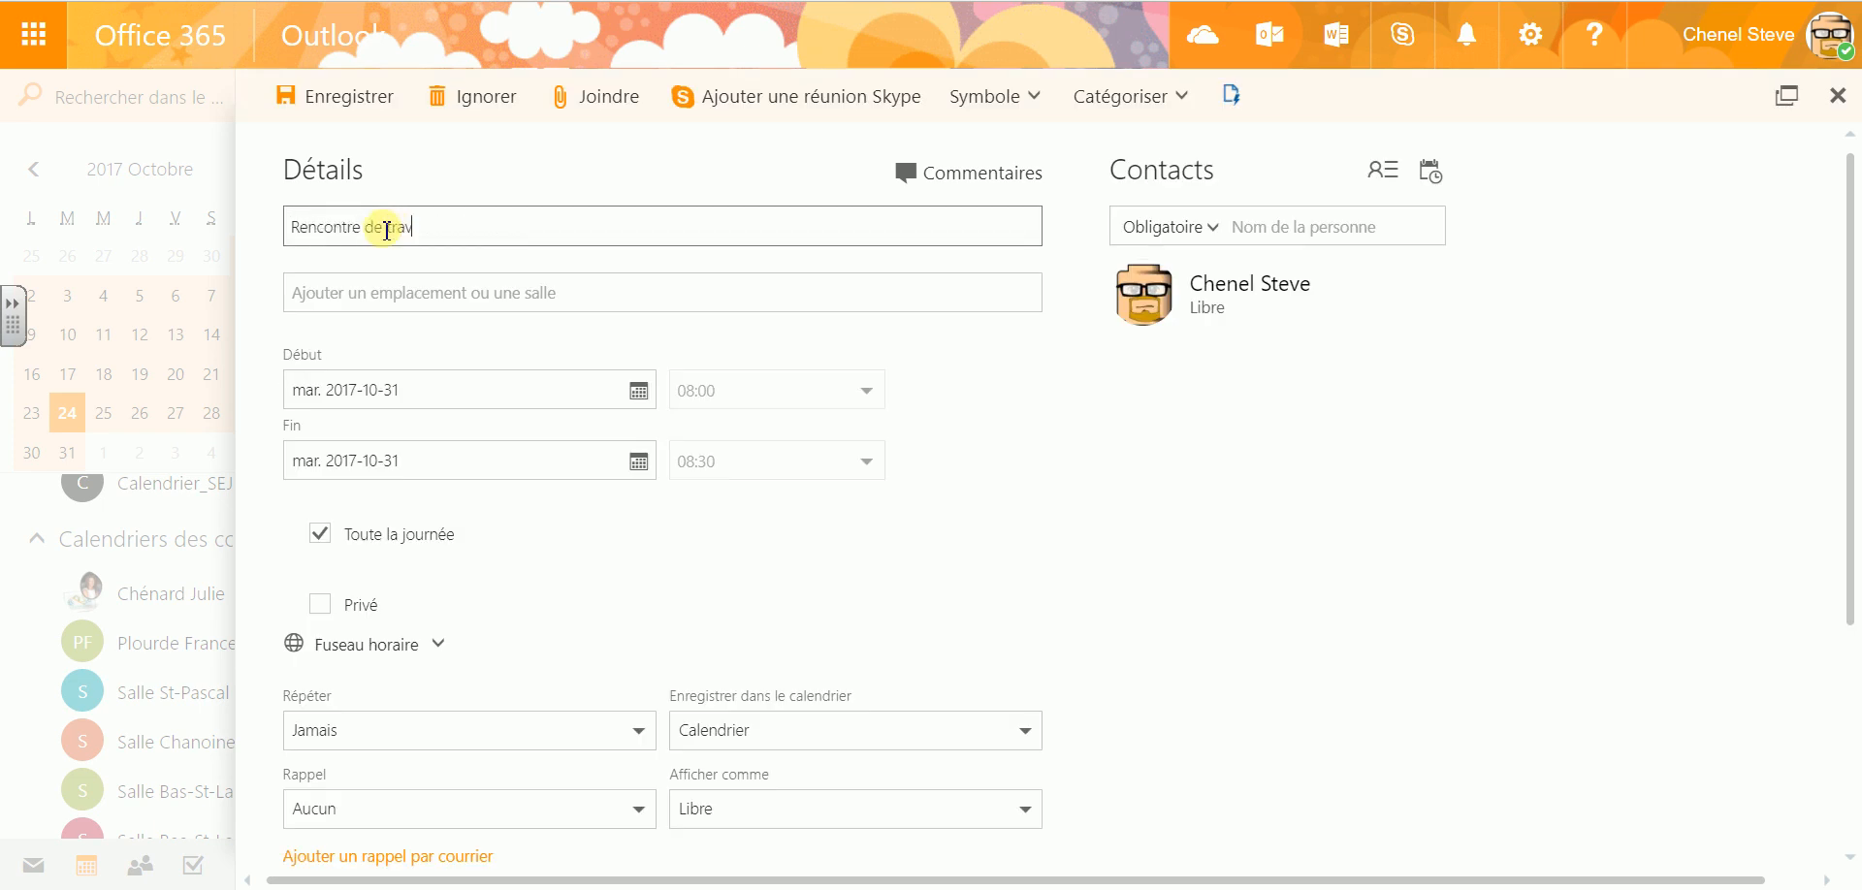
left_click(444, 388)
left_click(430, 292)
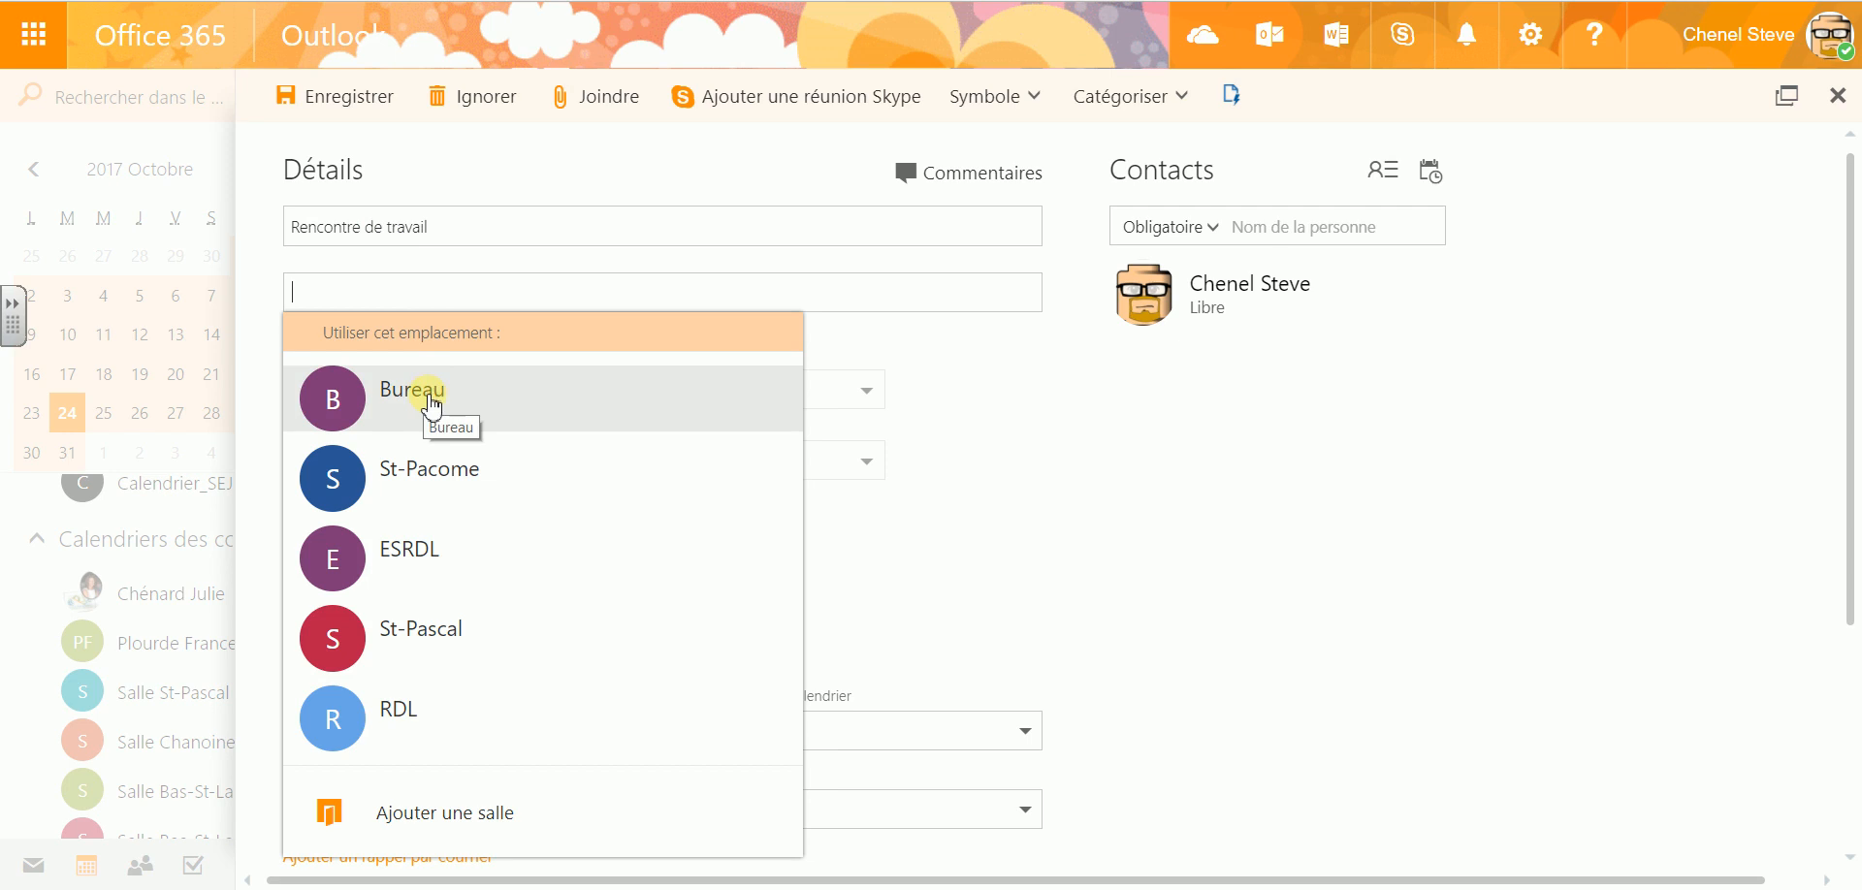
left_click(429, 398)
left_click(386, 291)
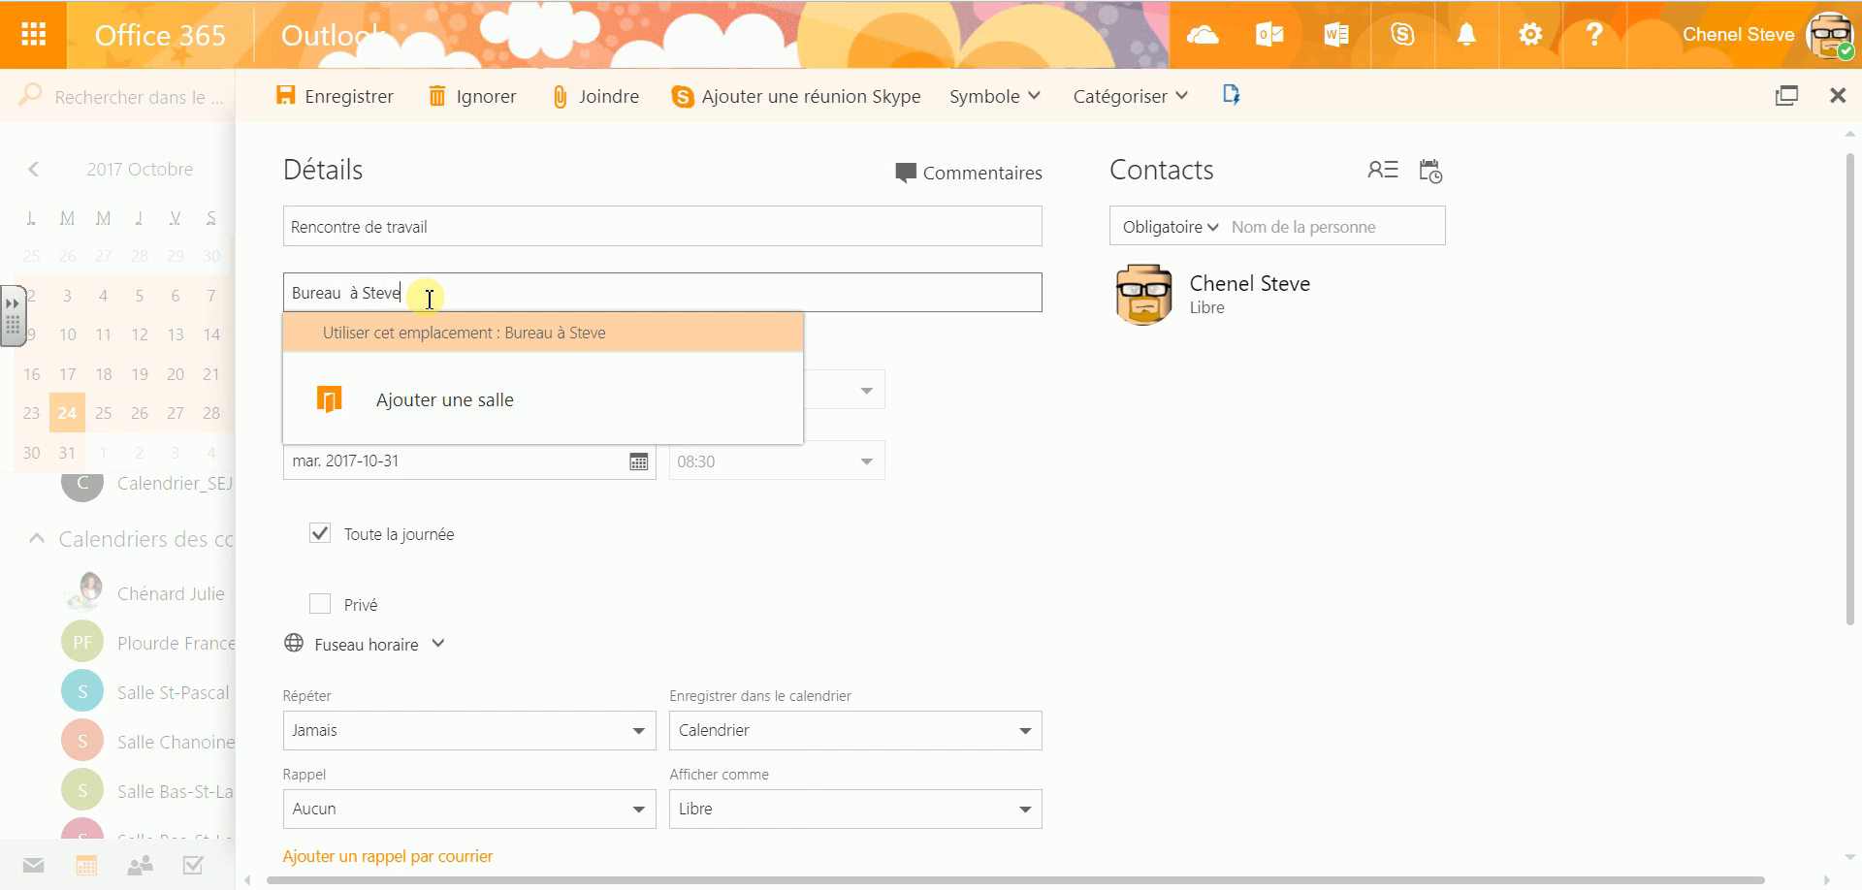
key("Return")
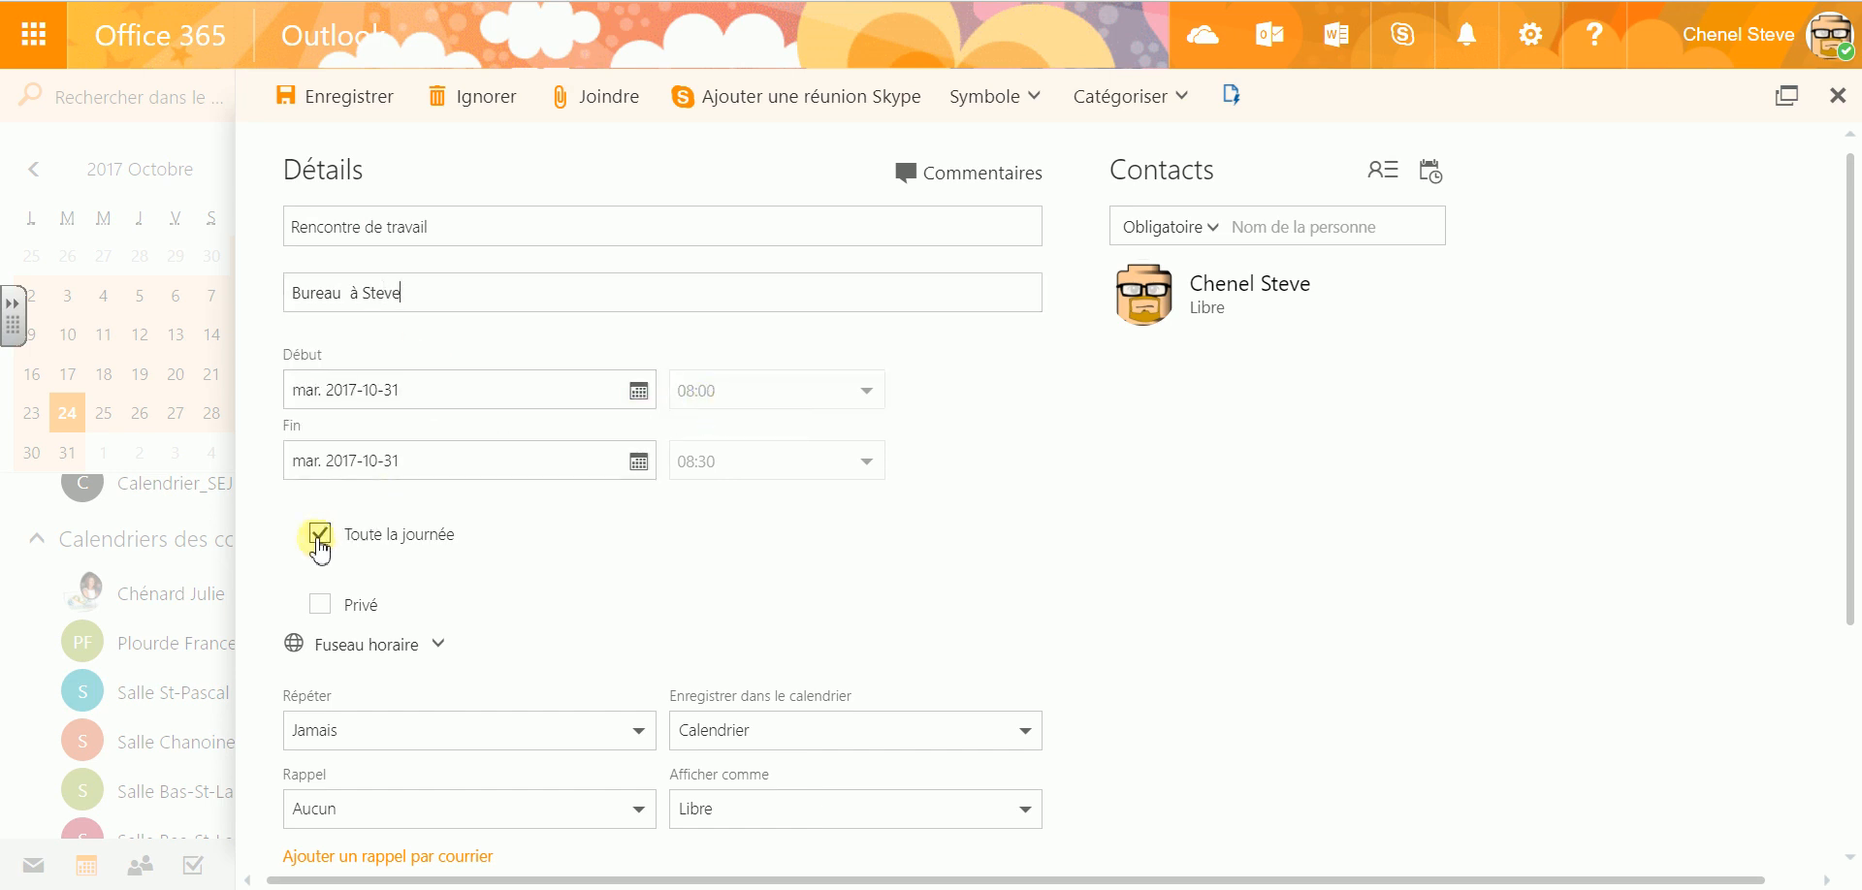
Turn off the all-day option and schedule the meeting from 10:00 to 11:30.
left_click(318, 534)
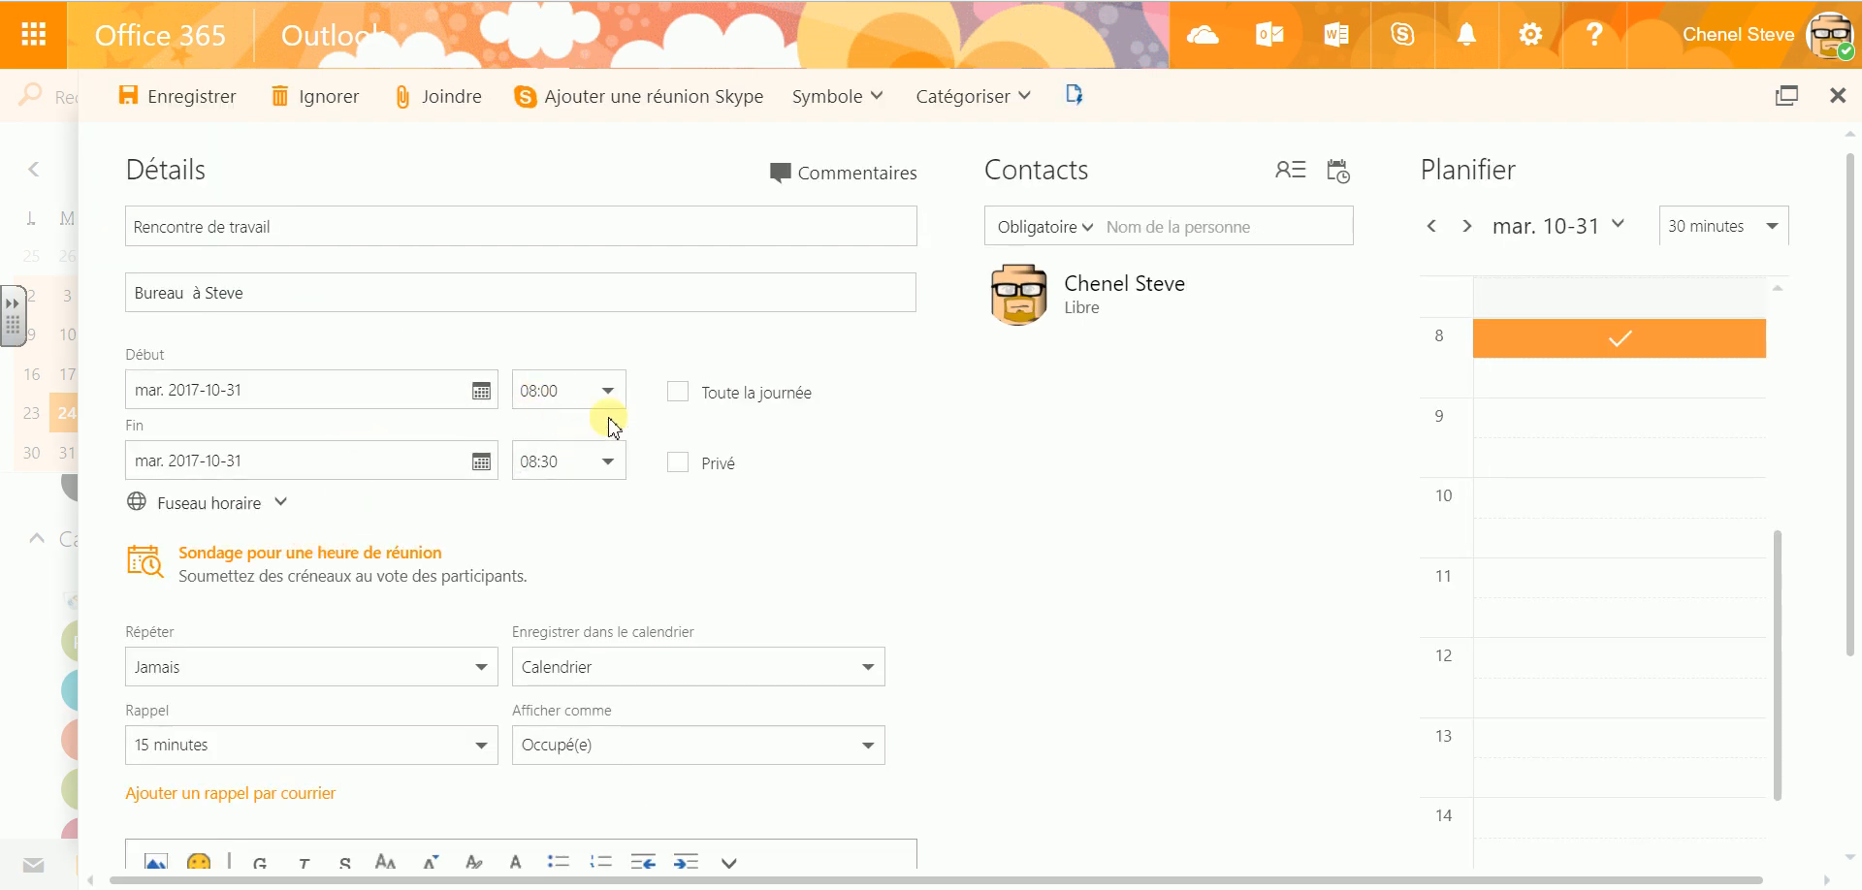
left_click(606, 393)
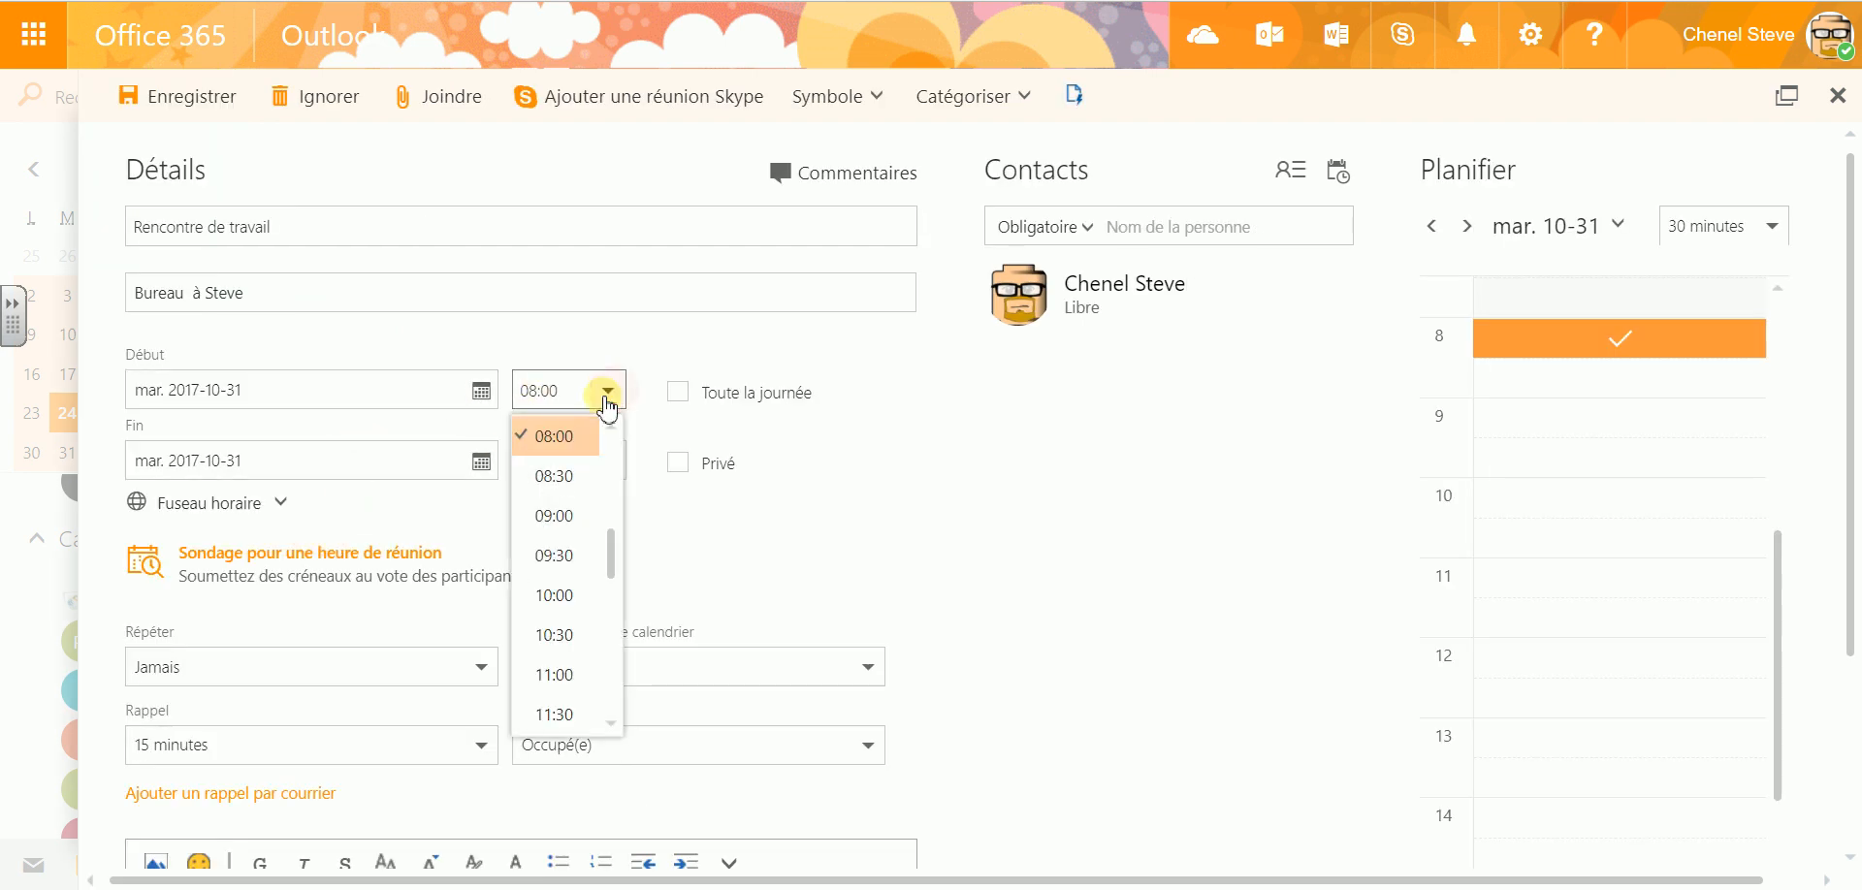
left_click(562, 595)
left_click(608, 462)
left_click(587, 587)
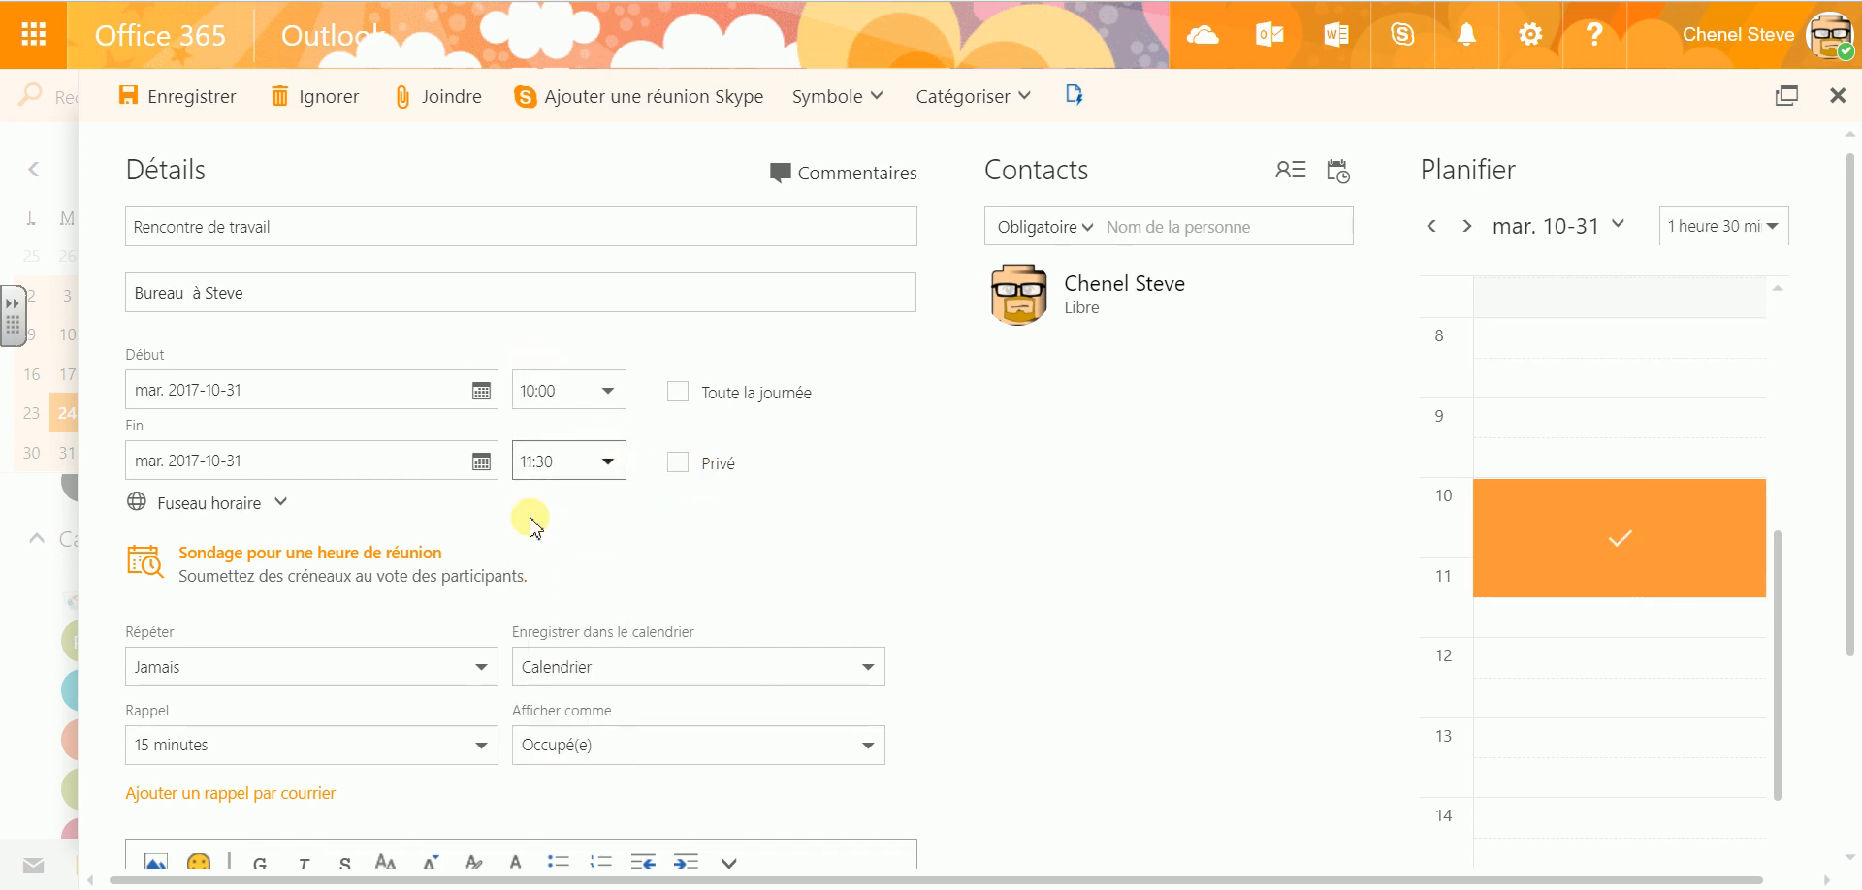
View the available repeat options for the meeting and leave the recurrence at Jamais.
scroll(426, 561, "down", 1)
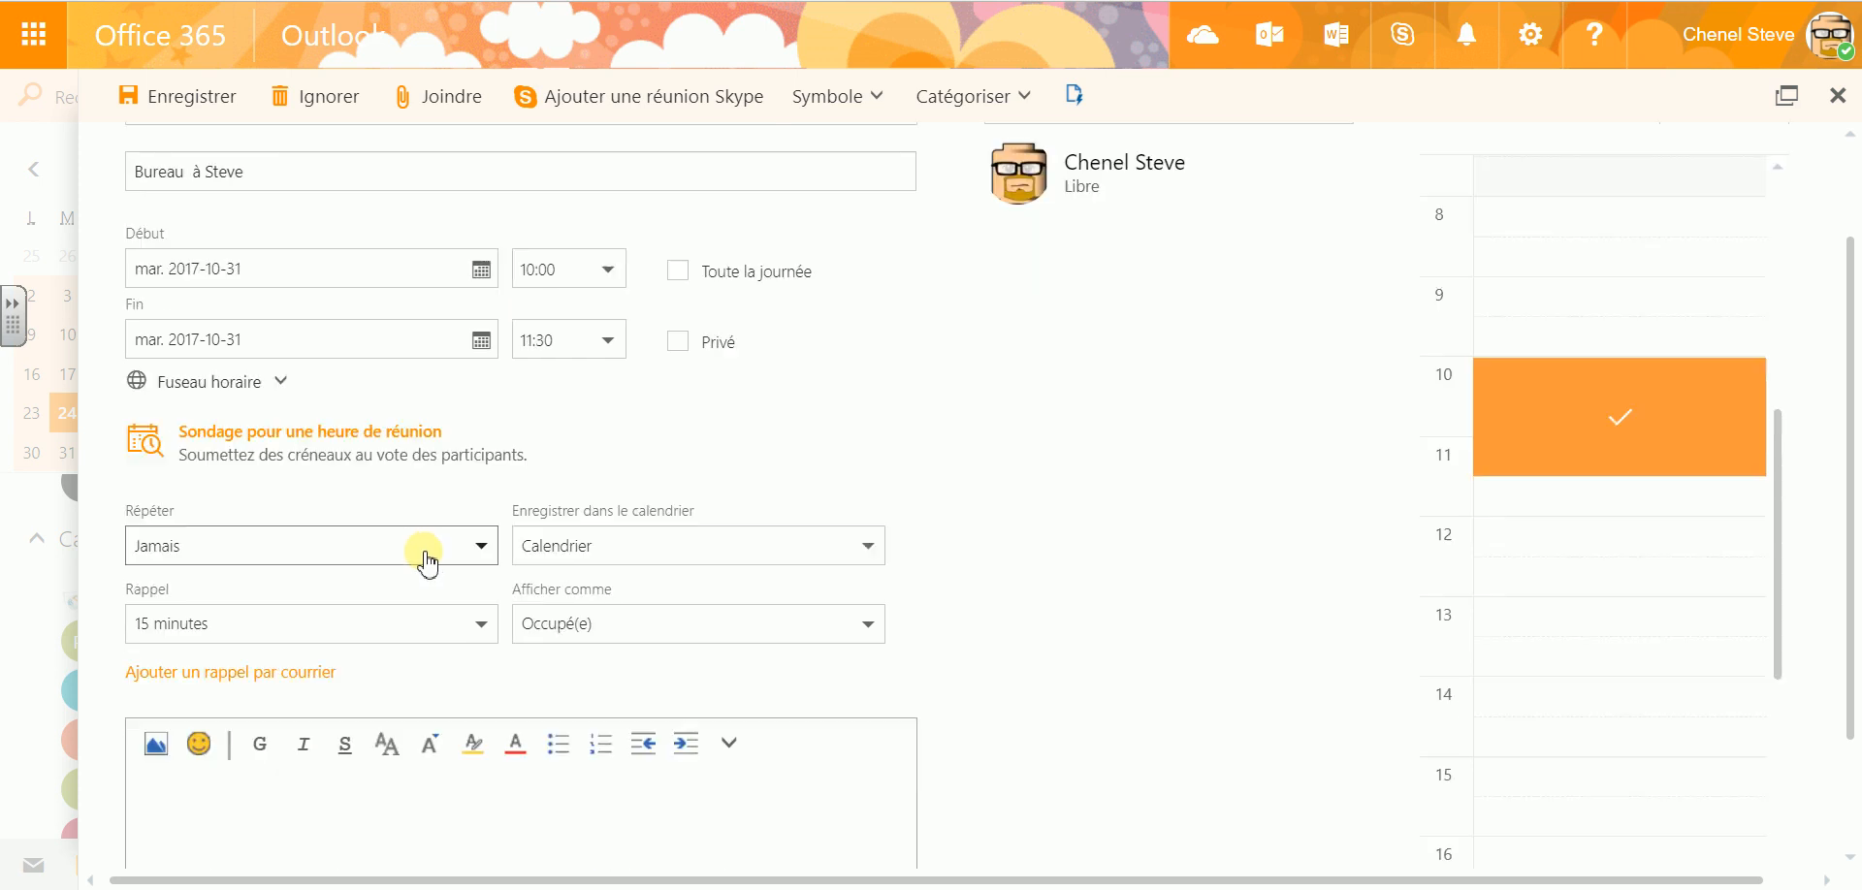
left_click(197, 553)
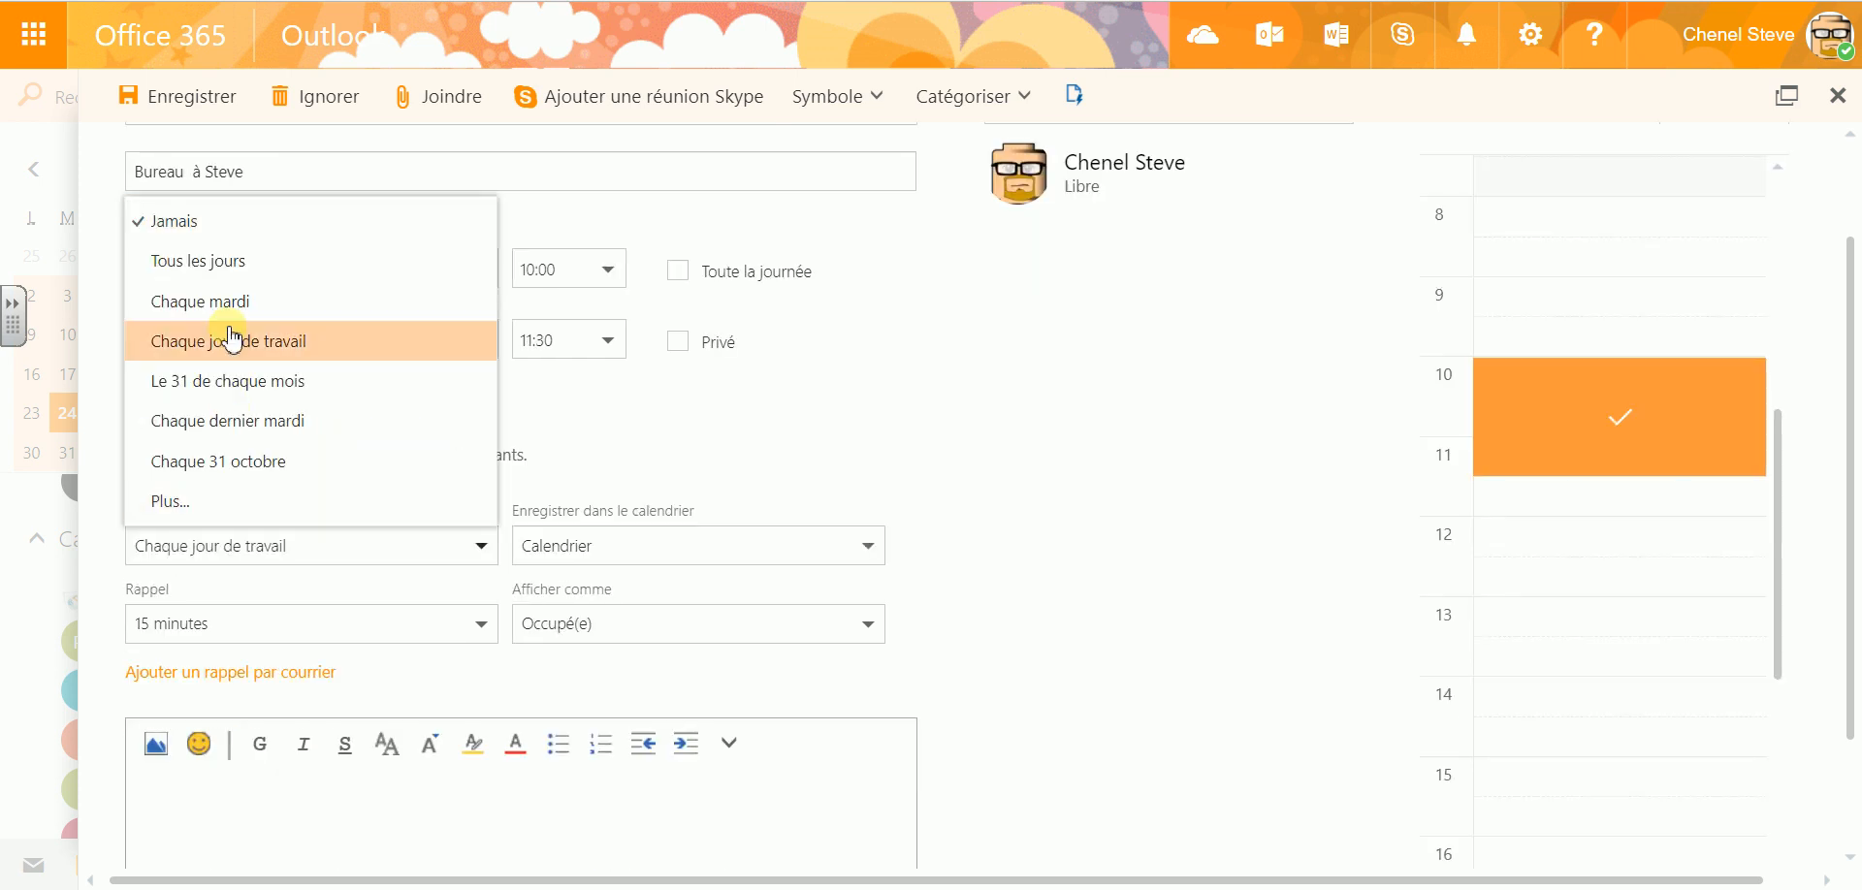
left_click(648, 424)
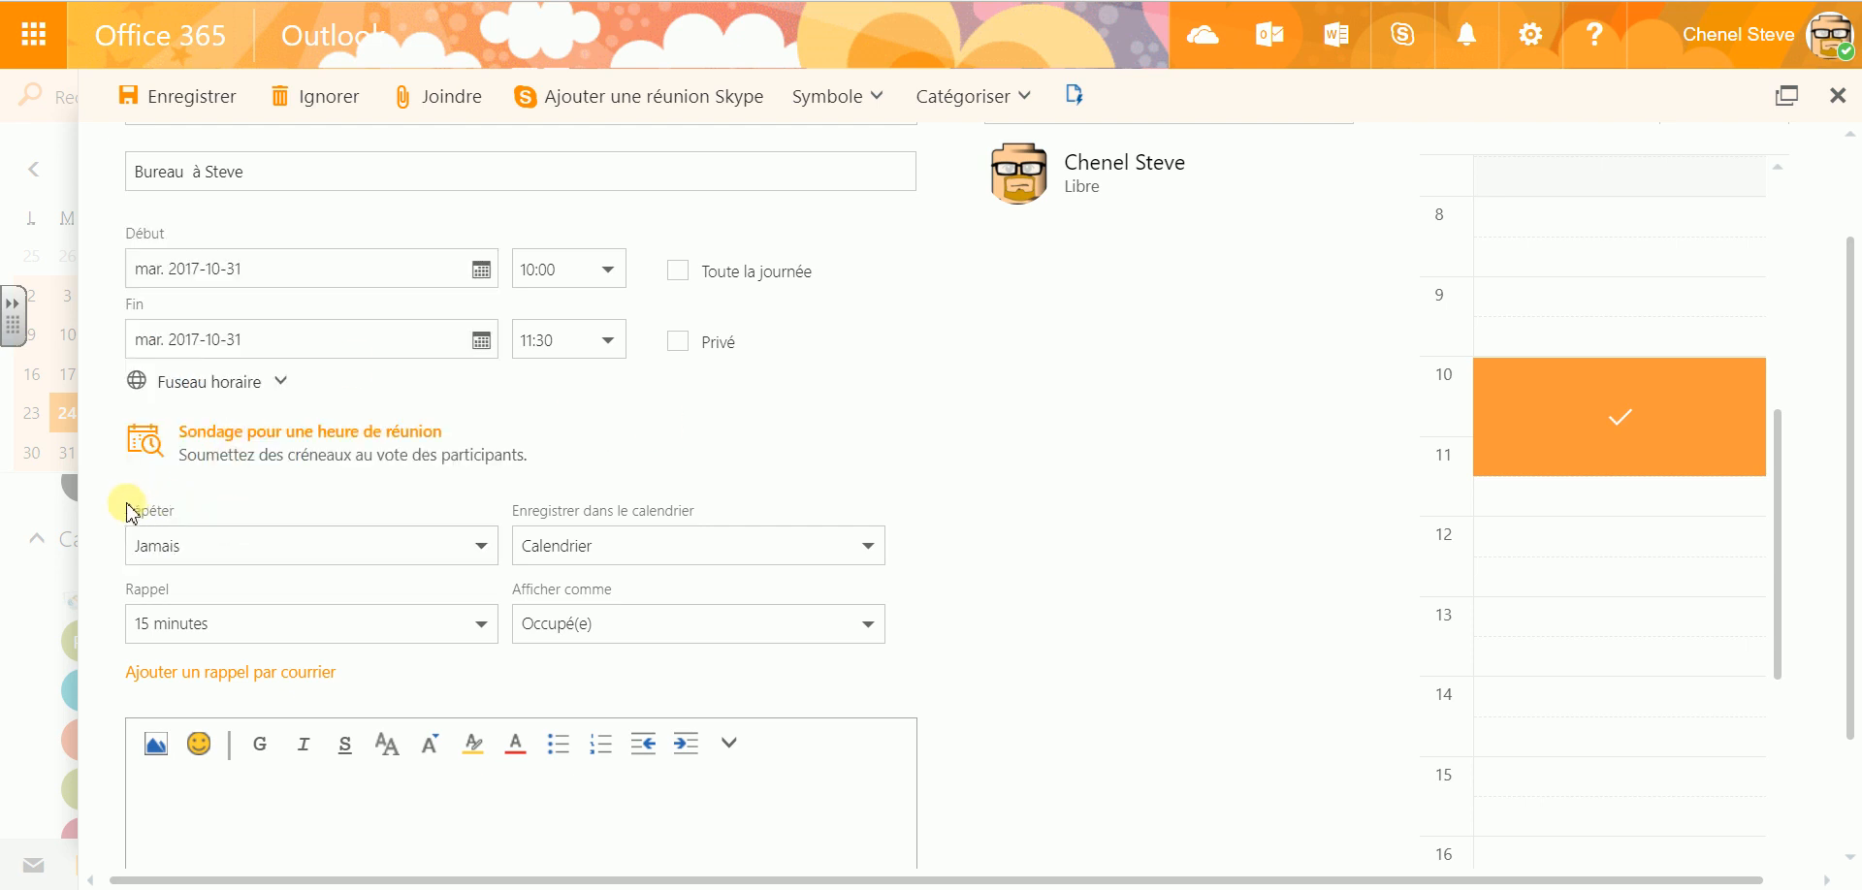
Fill the event's description with a couple of lines of random placeholder text.
scroll(129, 511, "down", 2)
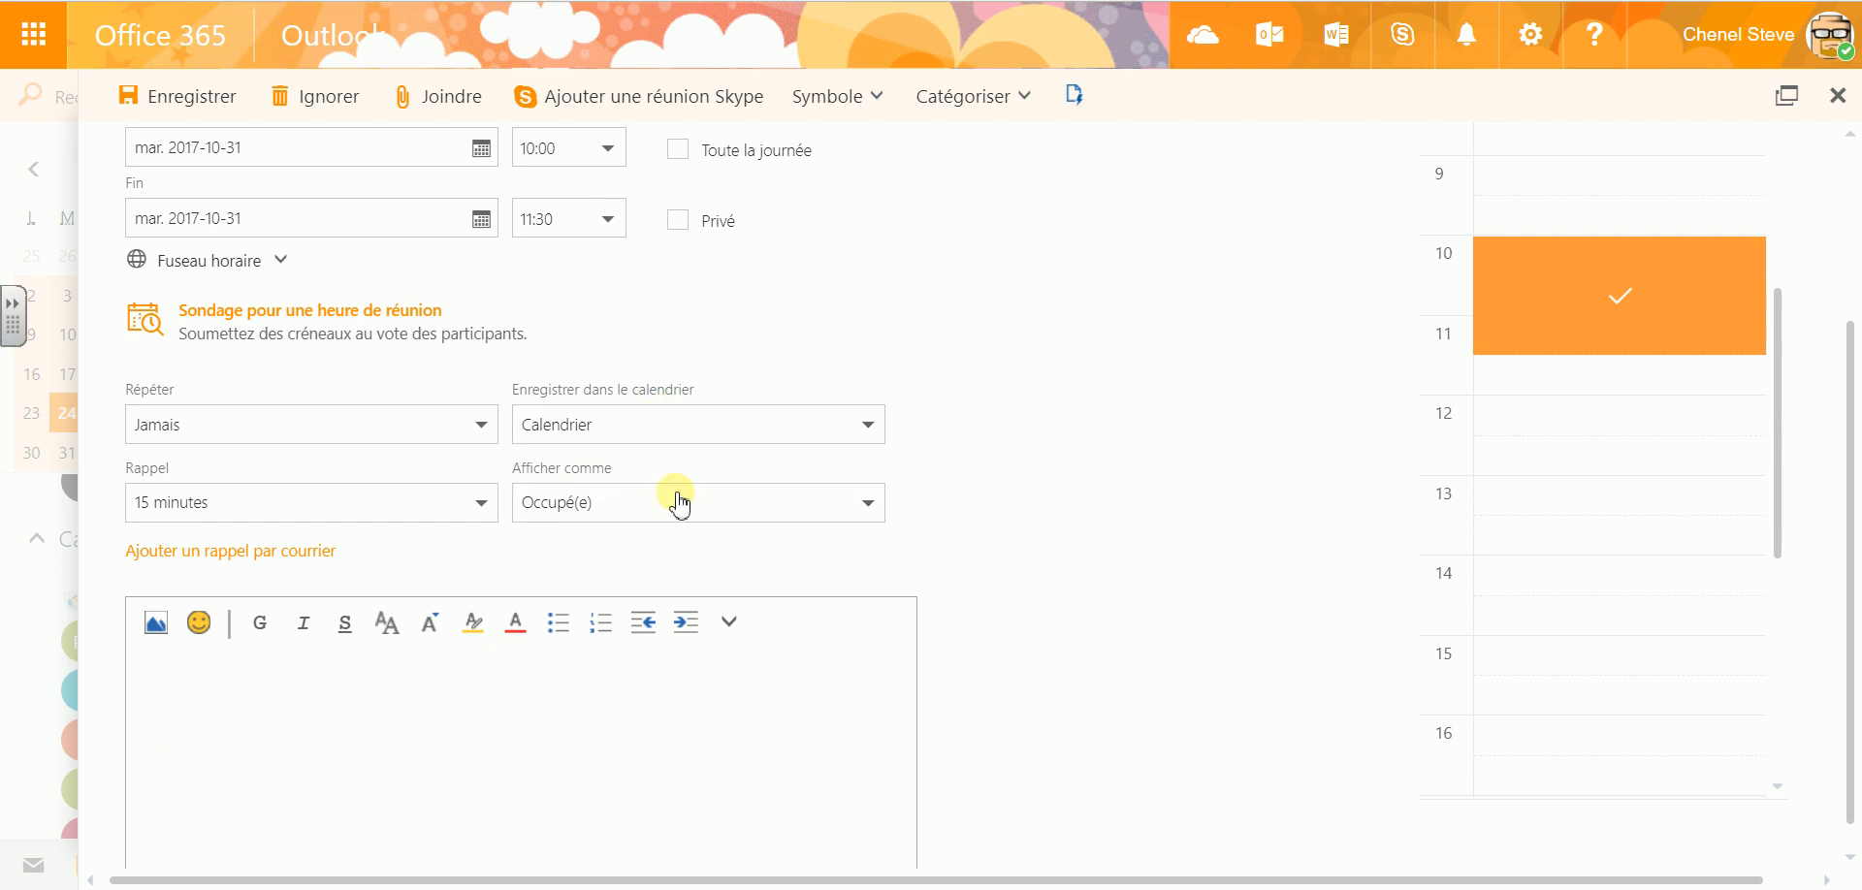
left_click(249, 688)
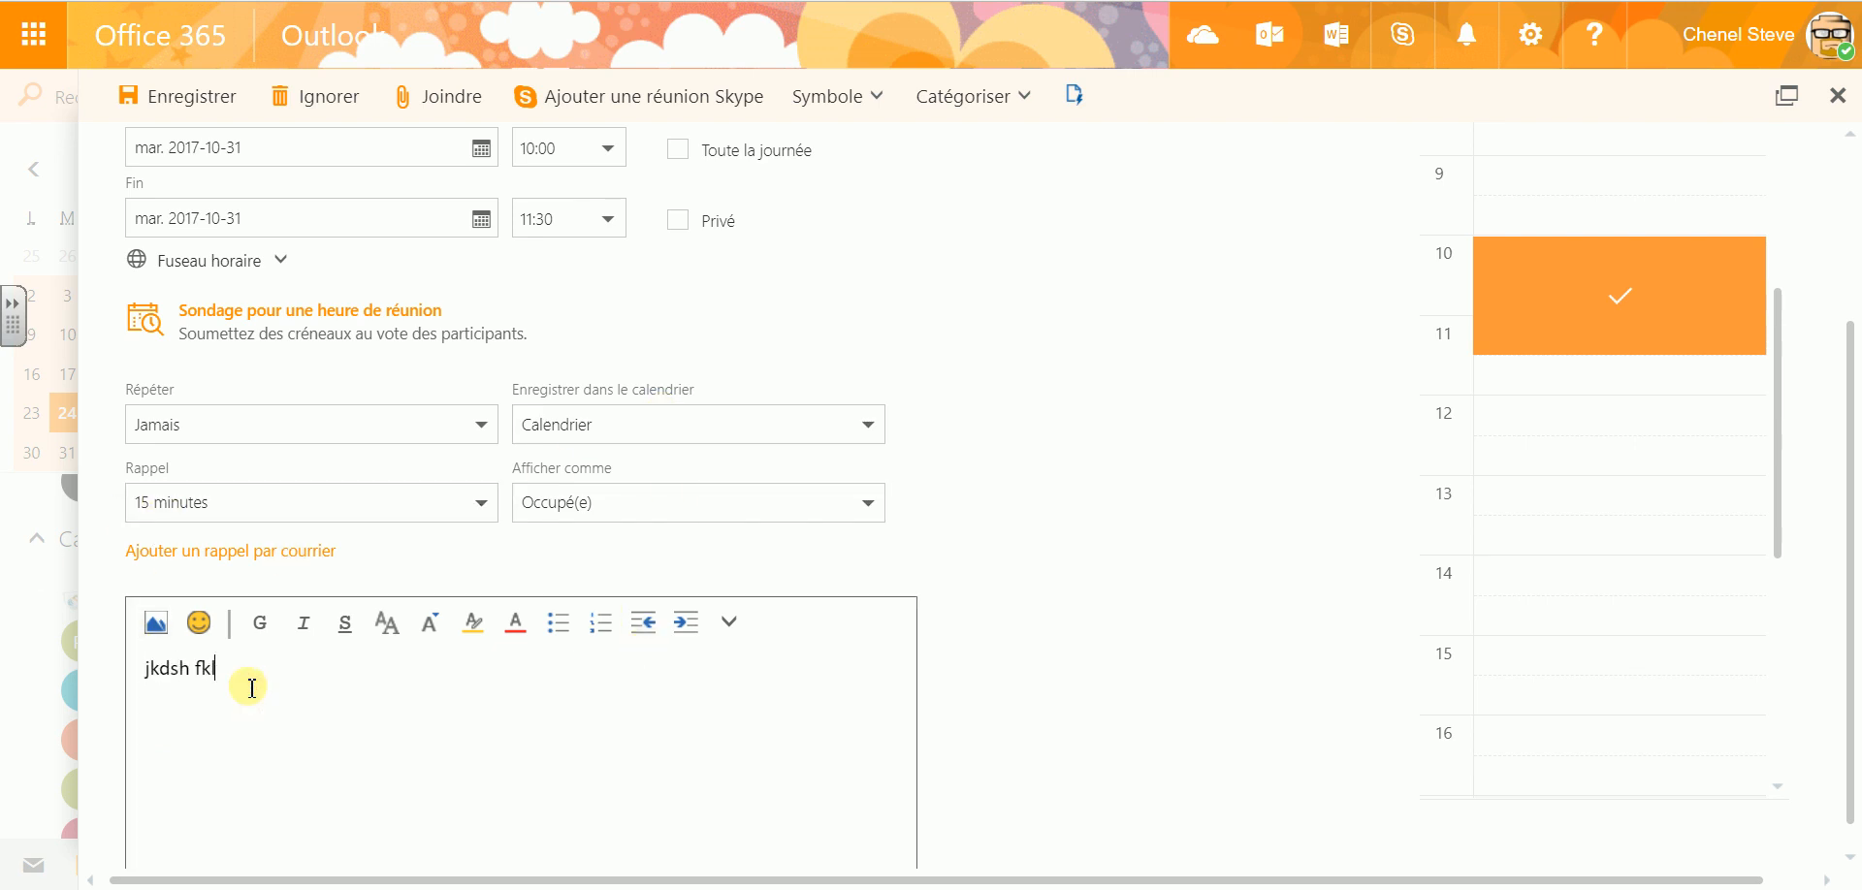
type("jkdsh fklahsjksa dhkjhf skj khskjfkjshk fskjhfkj skdfh kjsd hfksjkdf kjsh skjf")
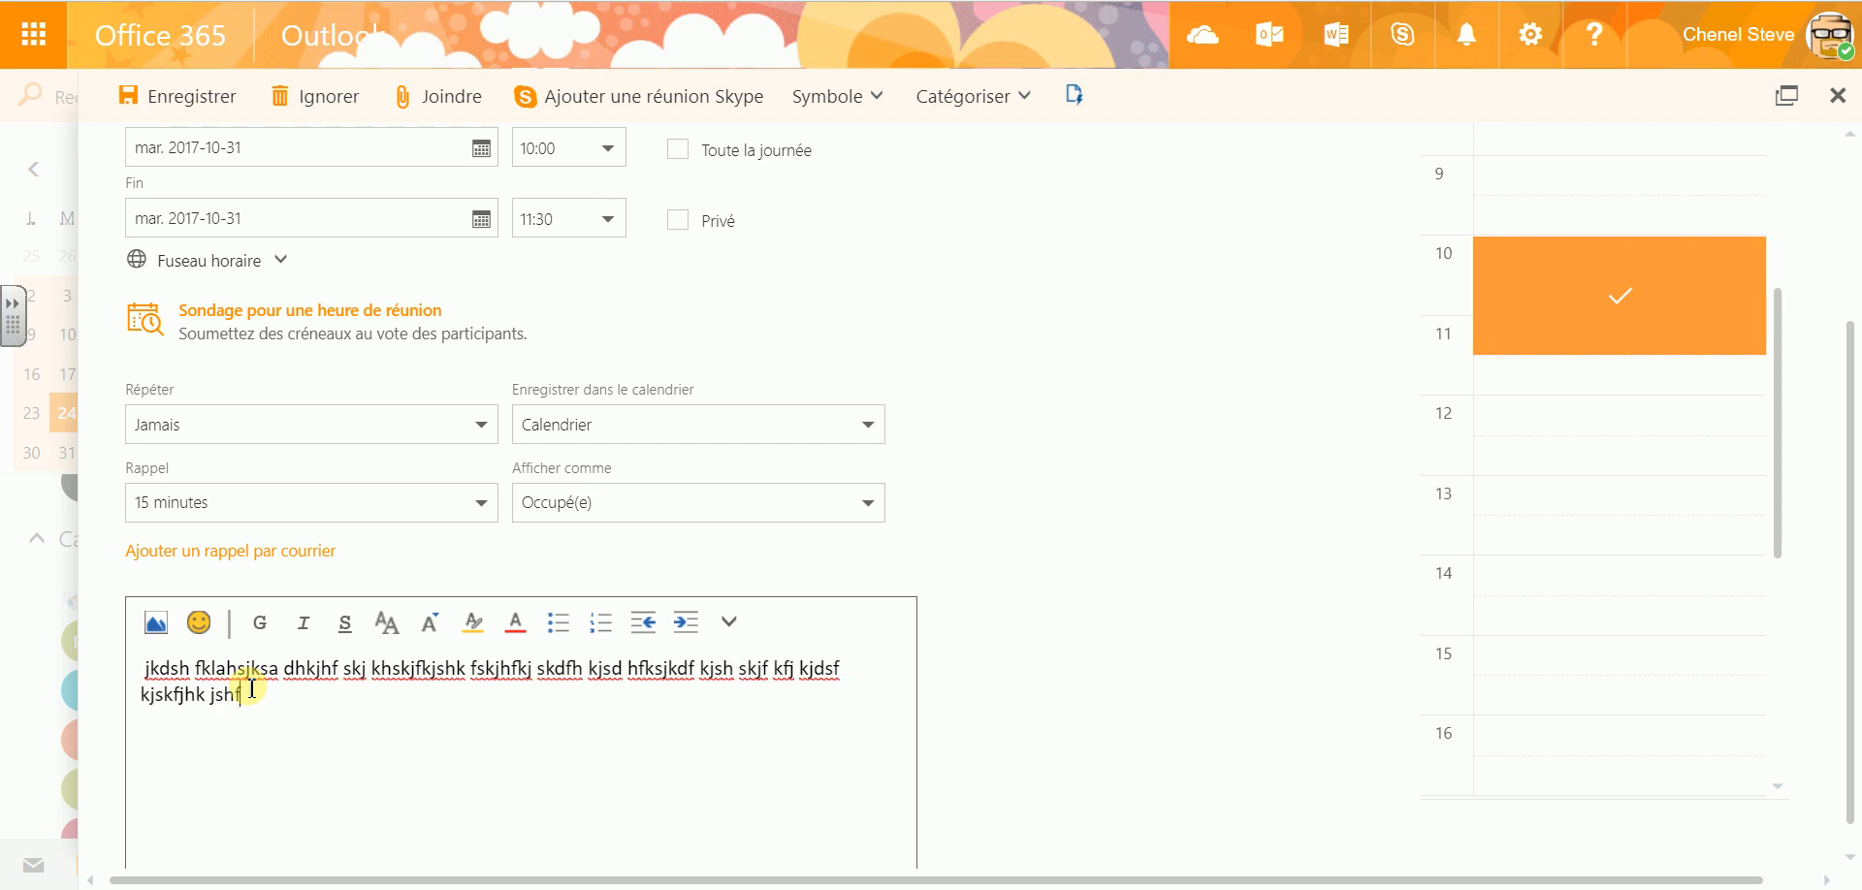
type(" kf")
Insert the Récit logo picture into the description after the placeholder text.
left_click(155, 633)
left_click(411, 254)
left_click(732, 433)
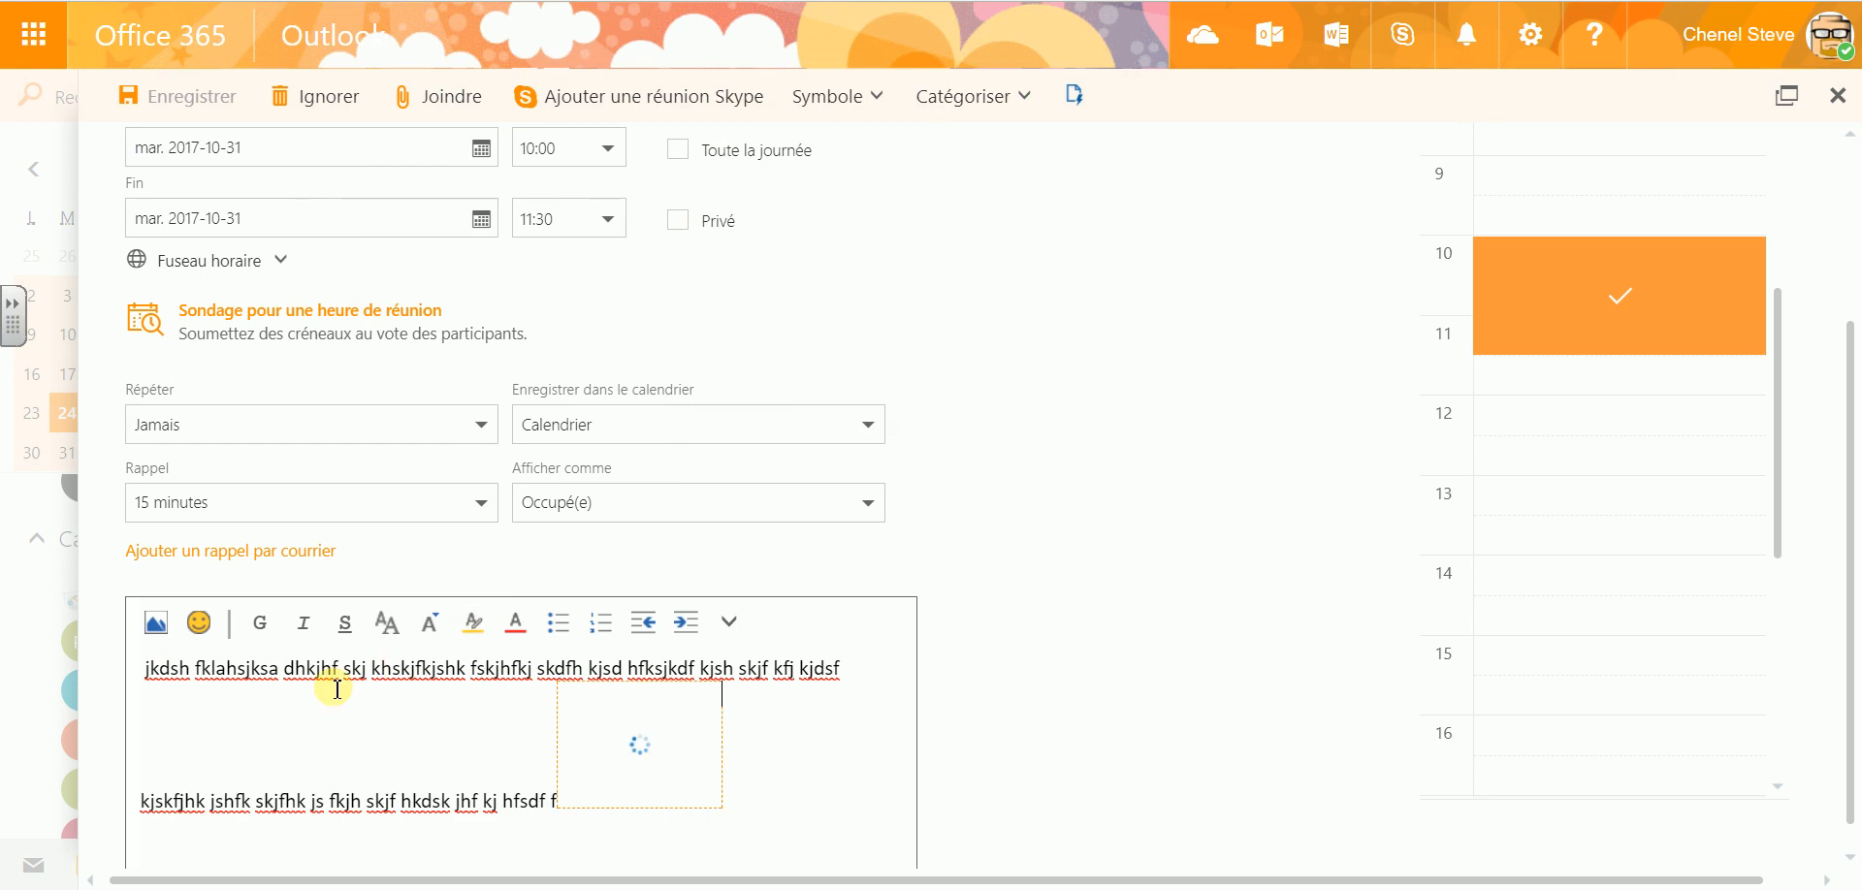
Check the emoticon choices for the description without inserting one, and save the meeting to the calendar.
left_click(201, 623)
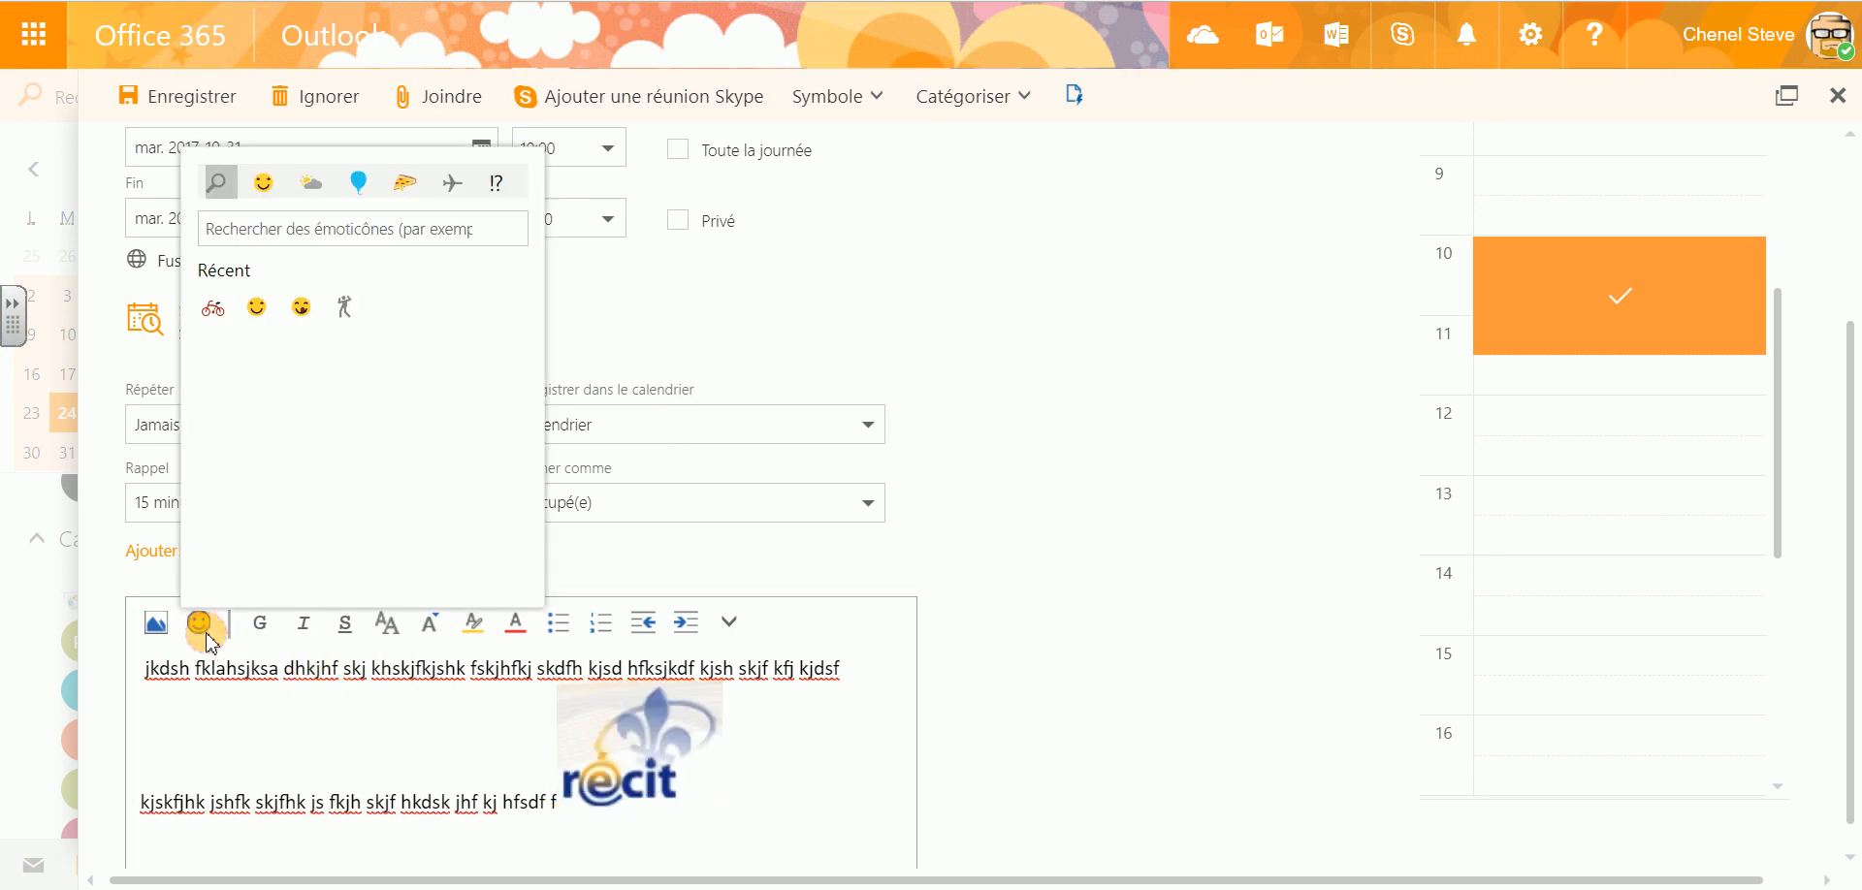
left_click(1151, 396)
scroll(1086, 431, "up", 3)
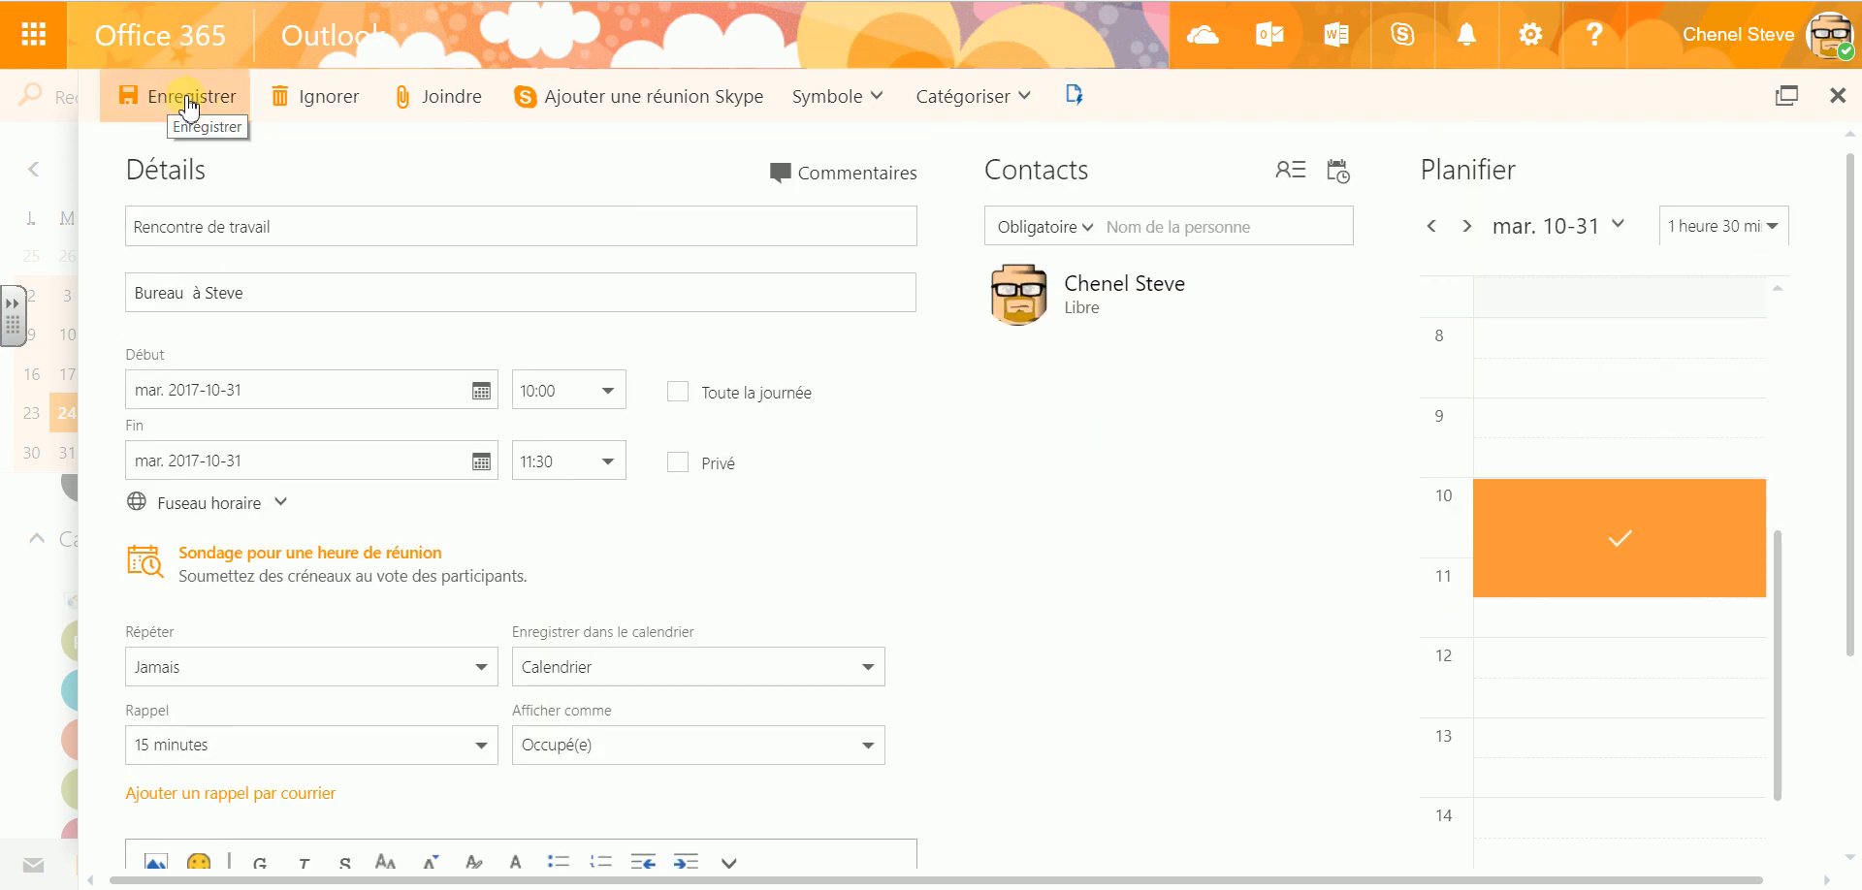
left_click(190, 105)
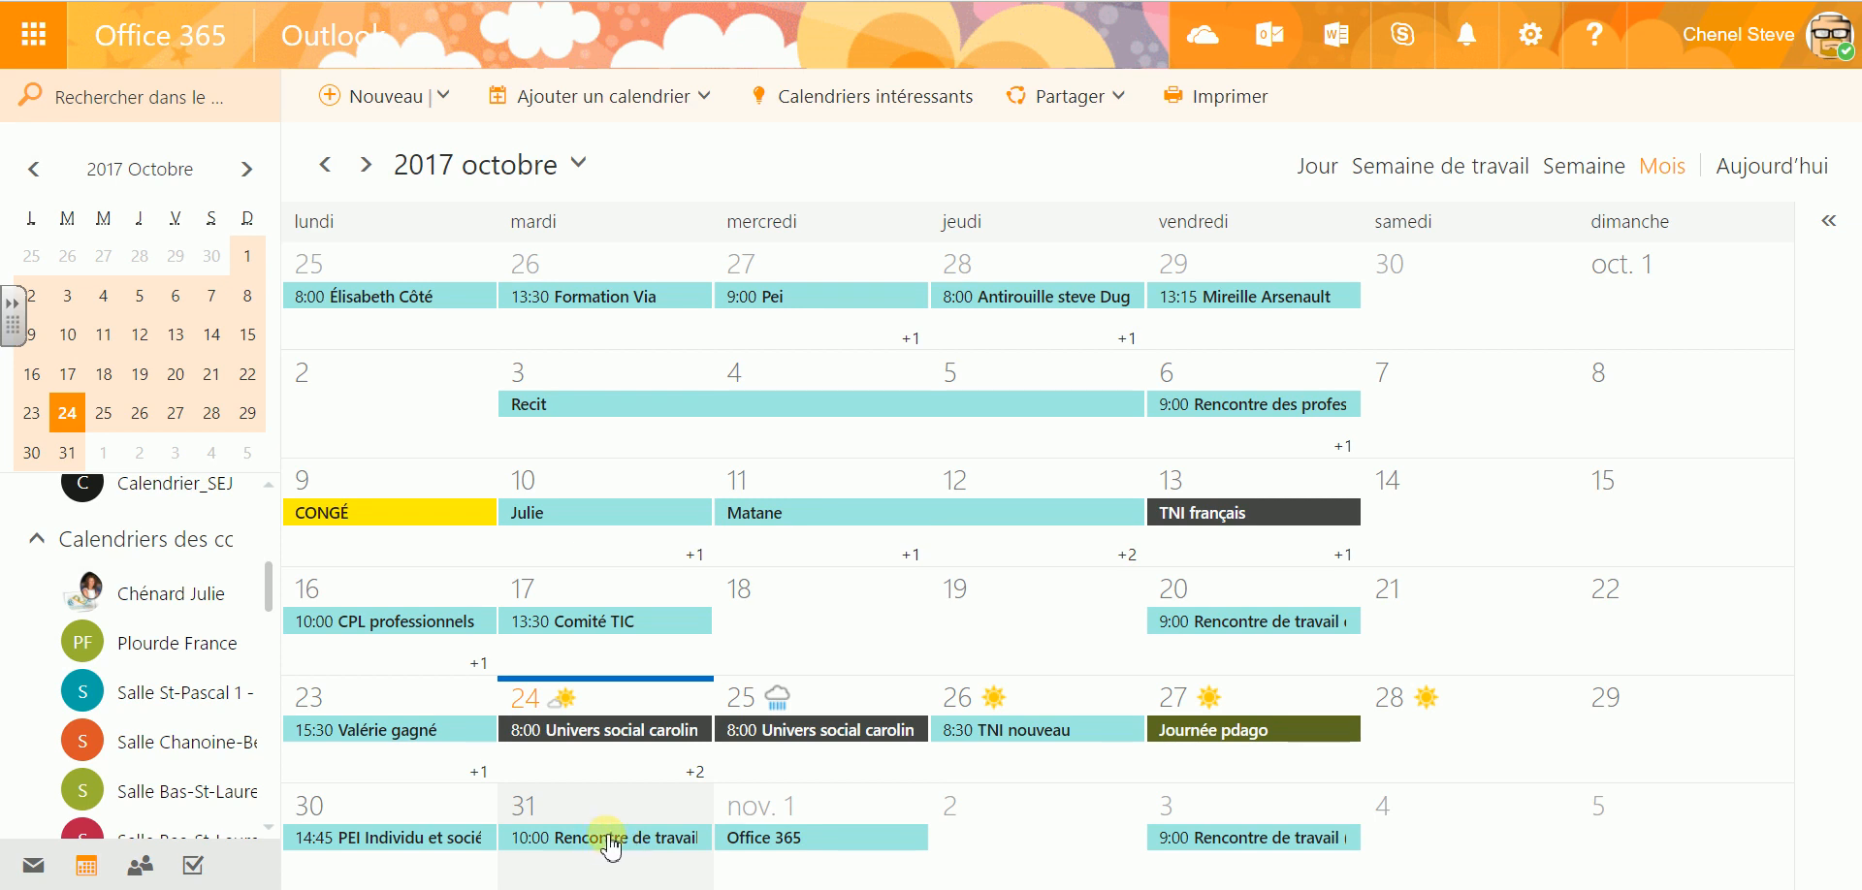
Reopen the Rencontre de travail event on October 31 and review its details.
double_click(608, 839)
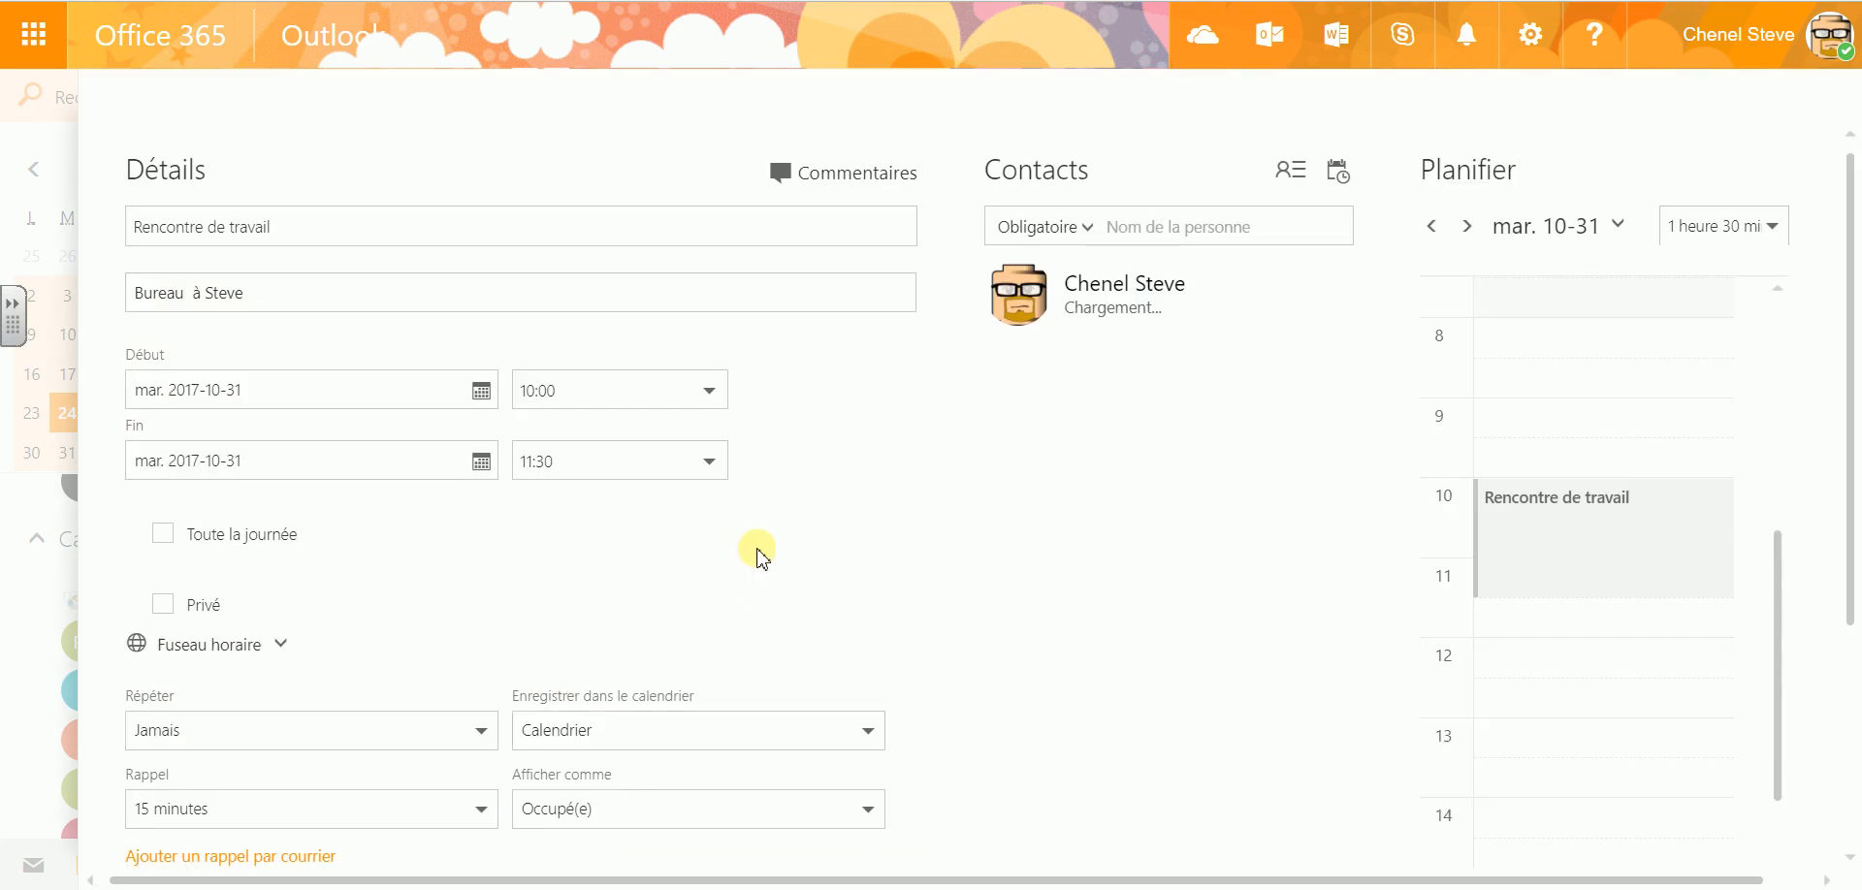
scroll(388, 727, "down", 5)
scroll(485, 718, "up", 5)
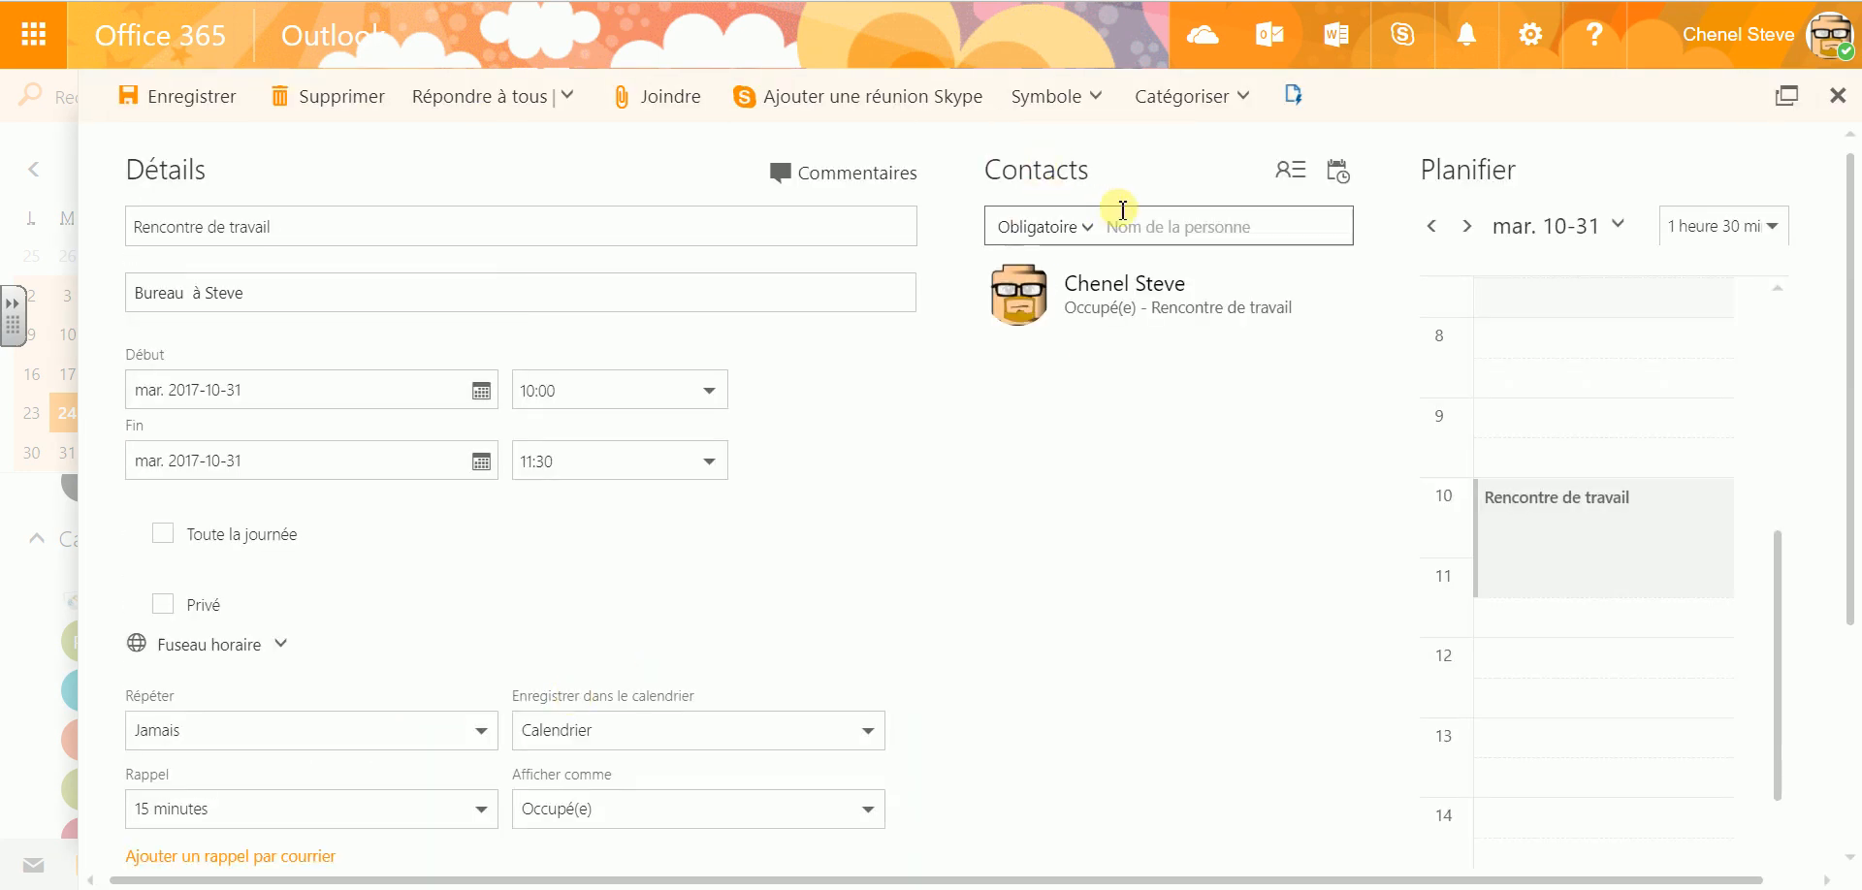
Add a colleague to the meeting as a Participant obligatoire, looking them up by first name and taking the first suggestion.
left_click(1067, 229)
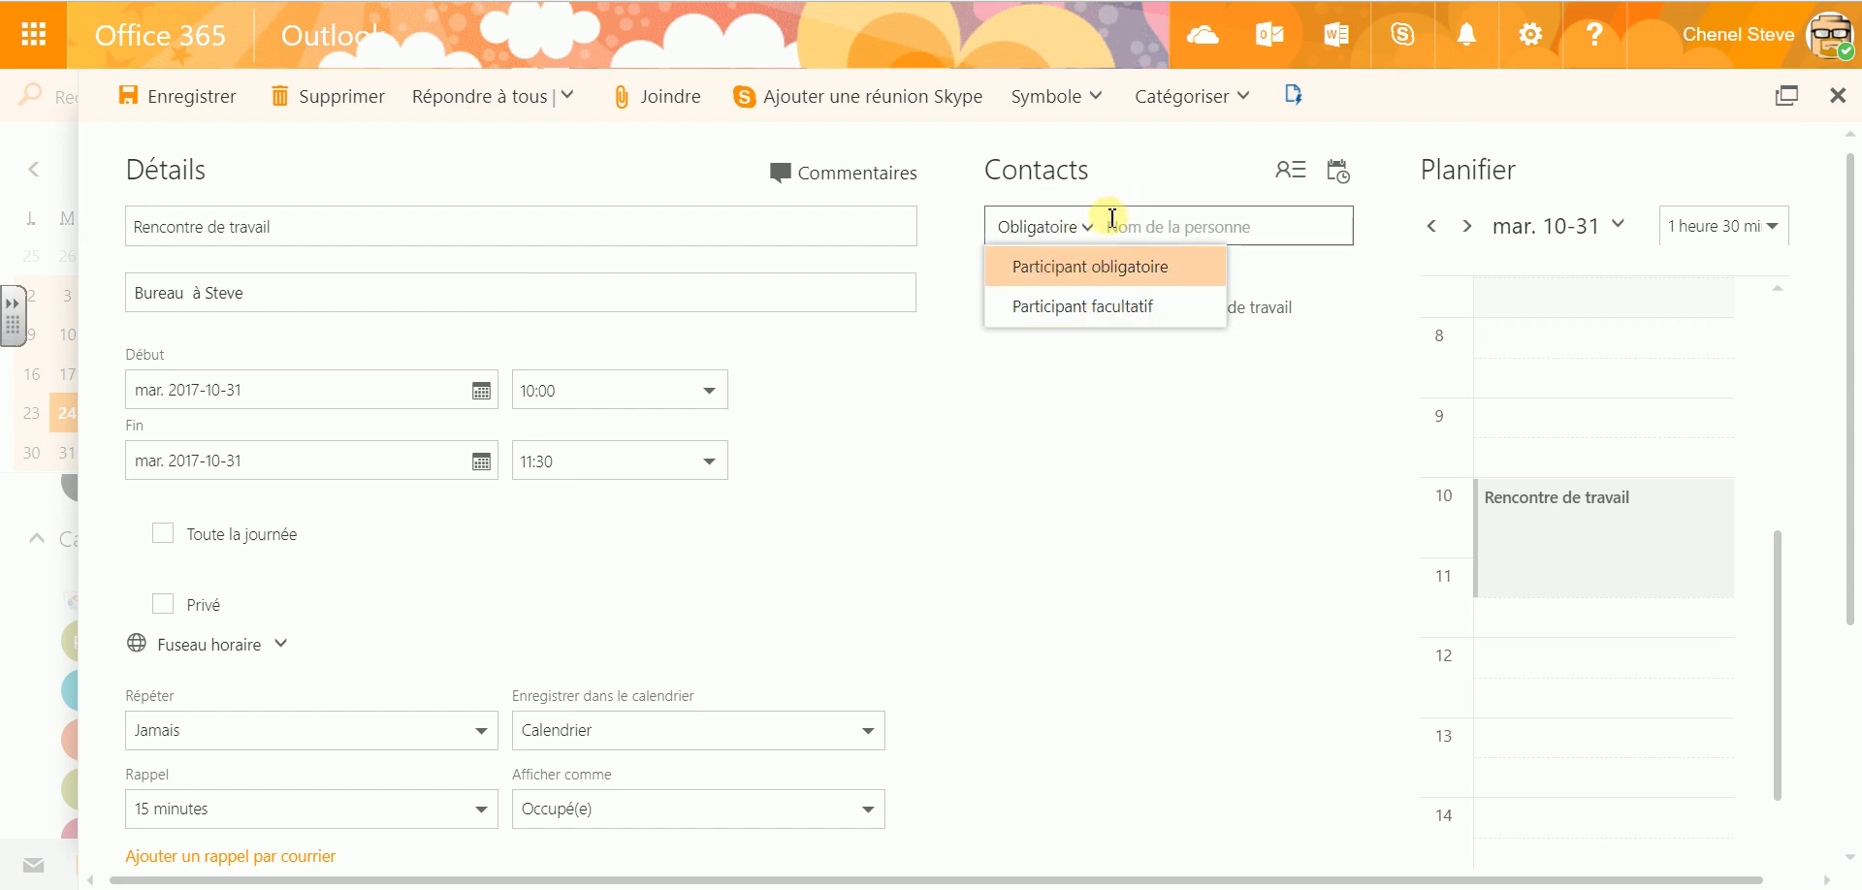
left_click(1088, 272)
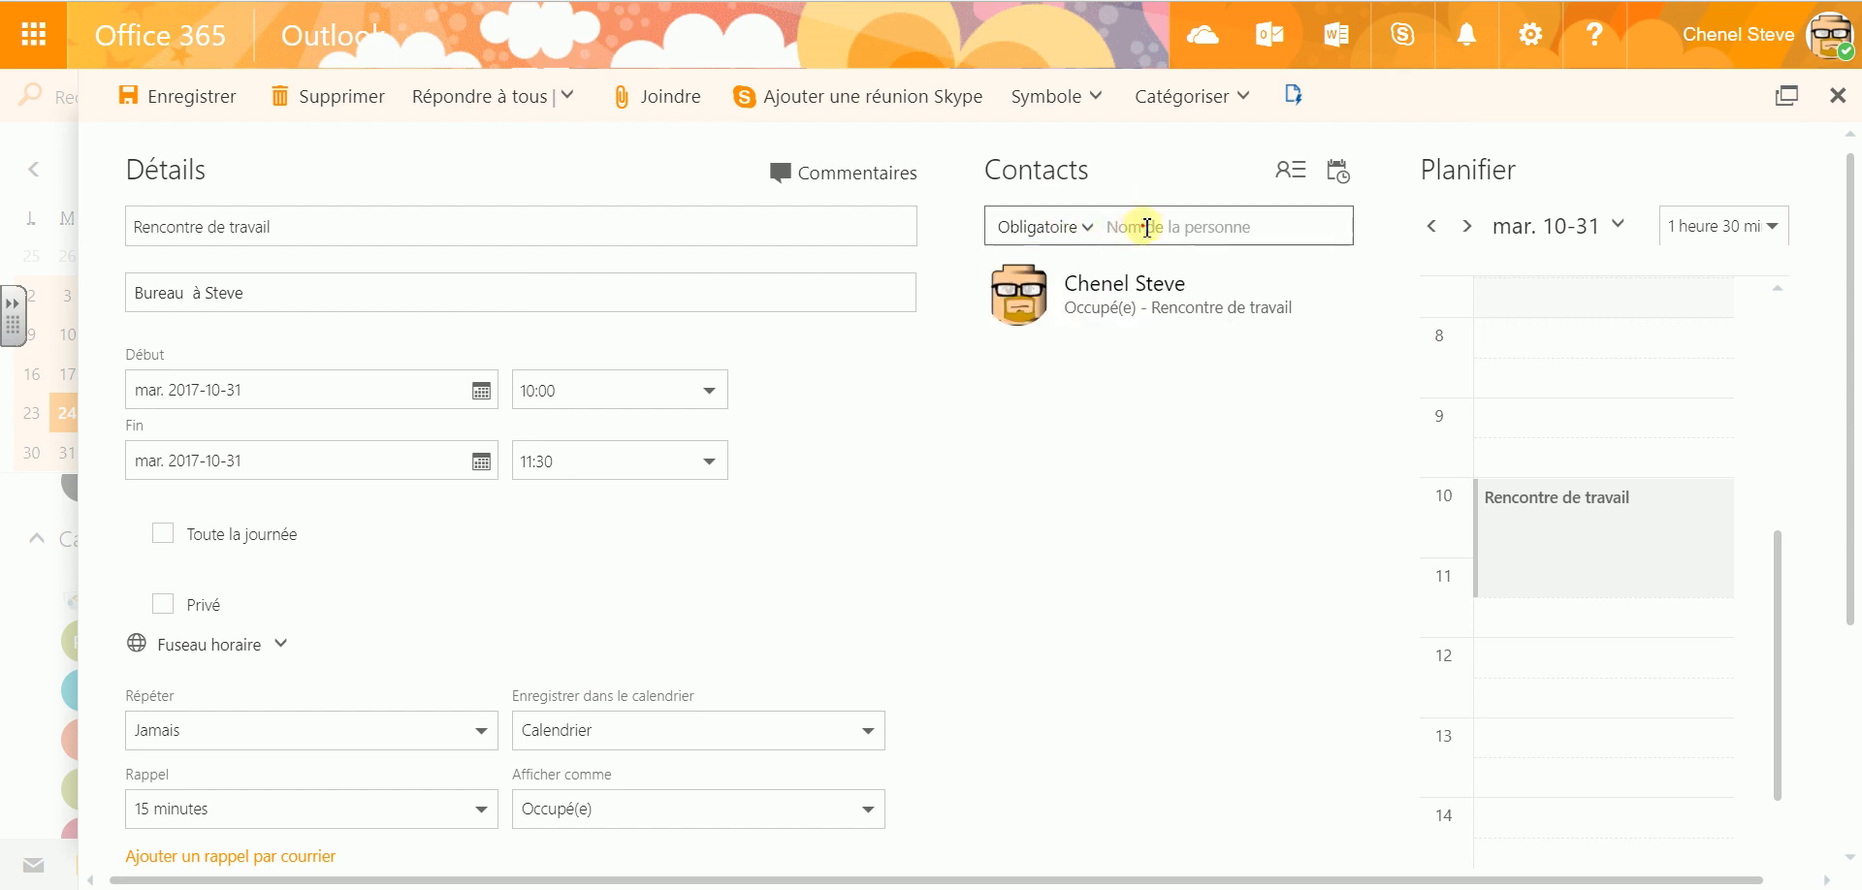
left_click(1161, 230)
type("samuel")
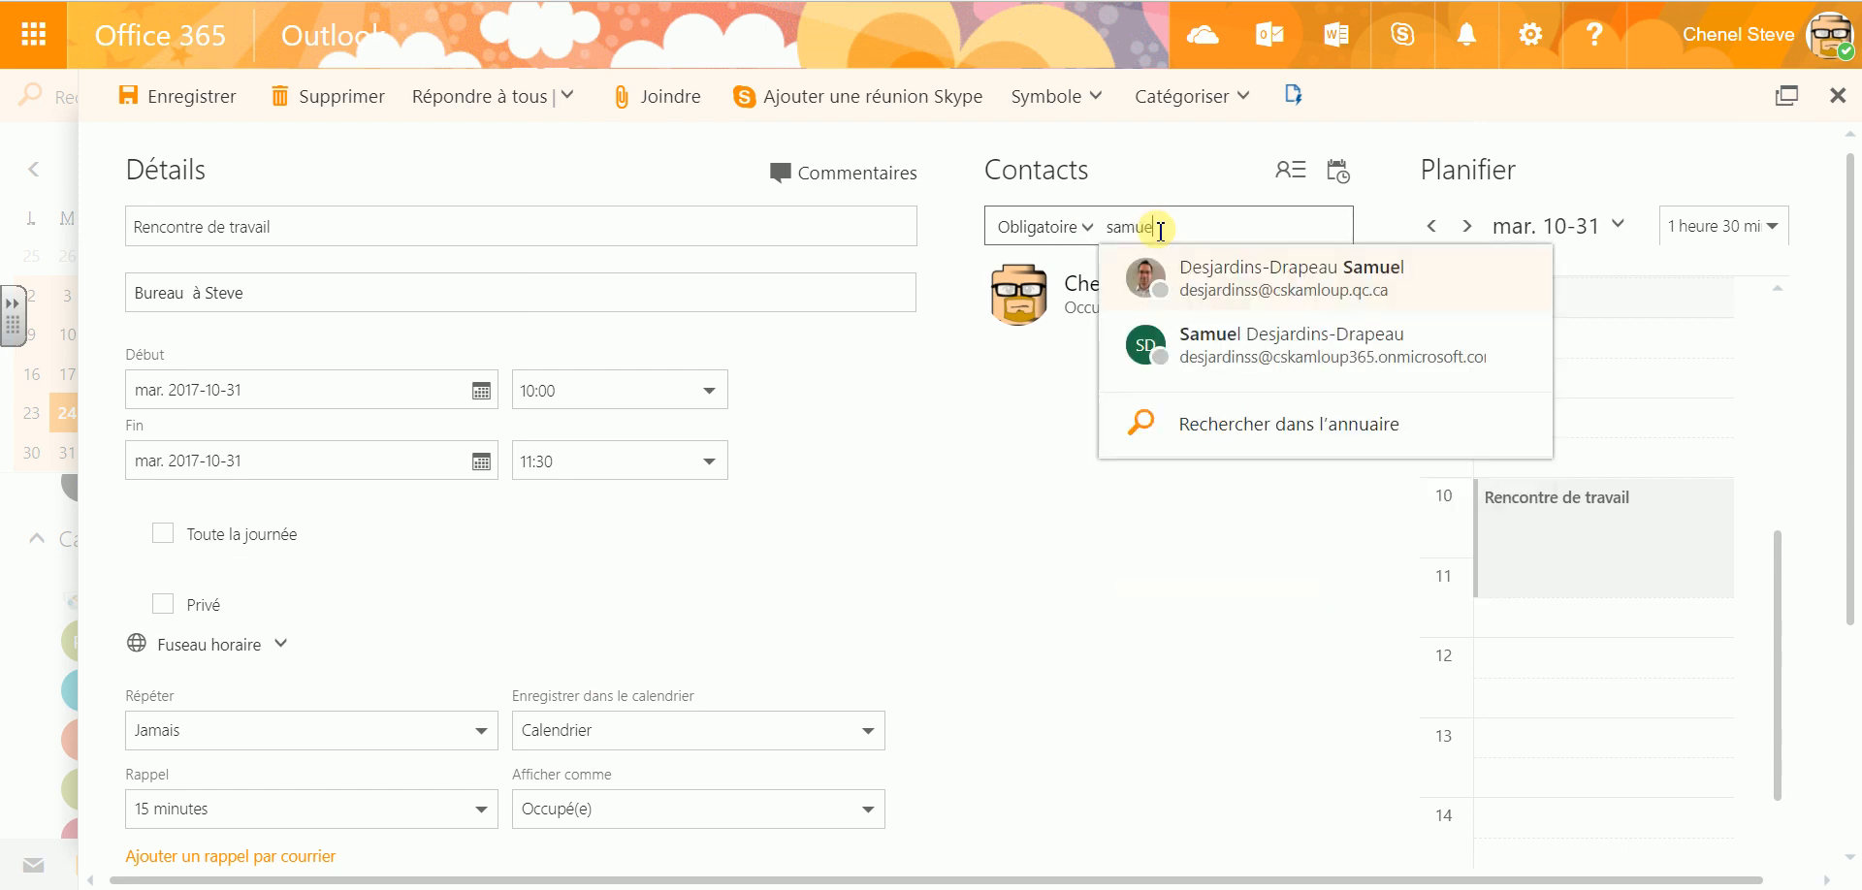
left_click(1259, 293)
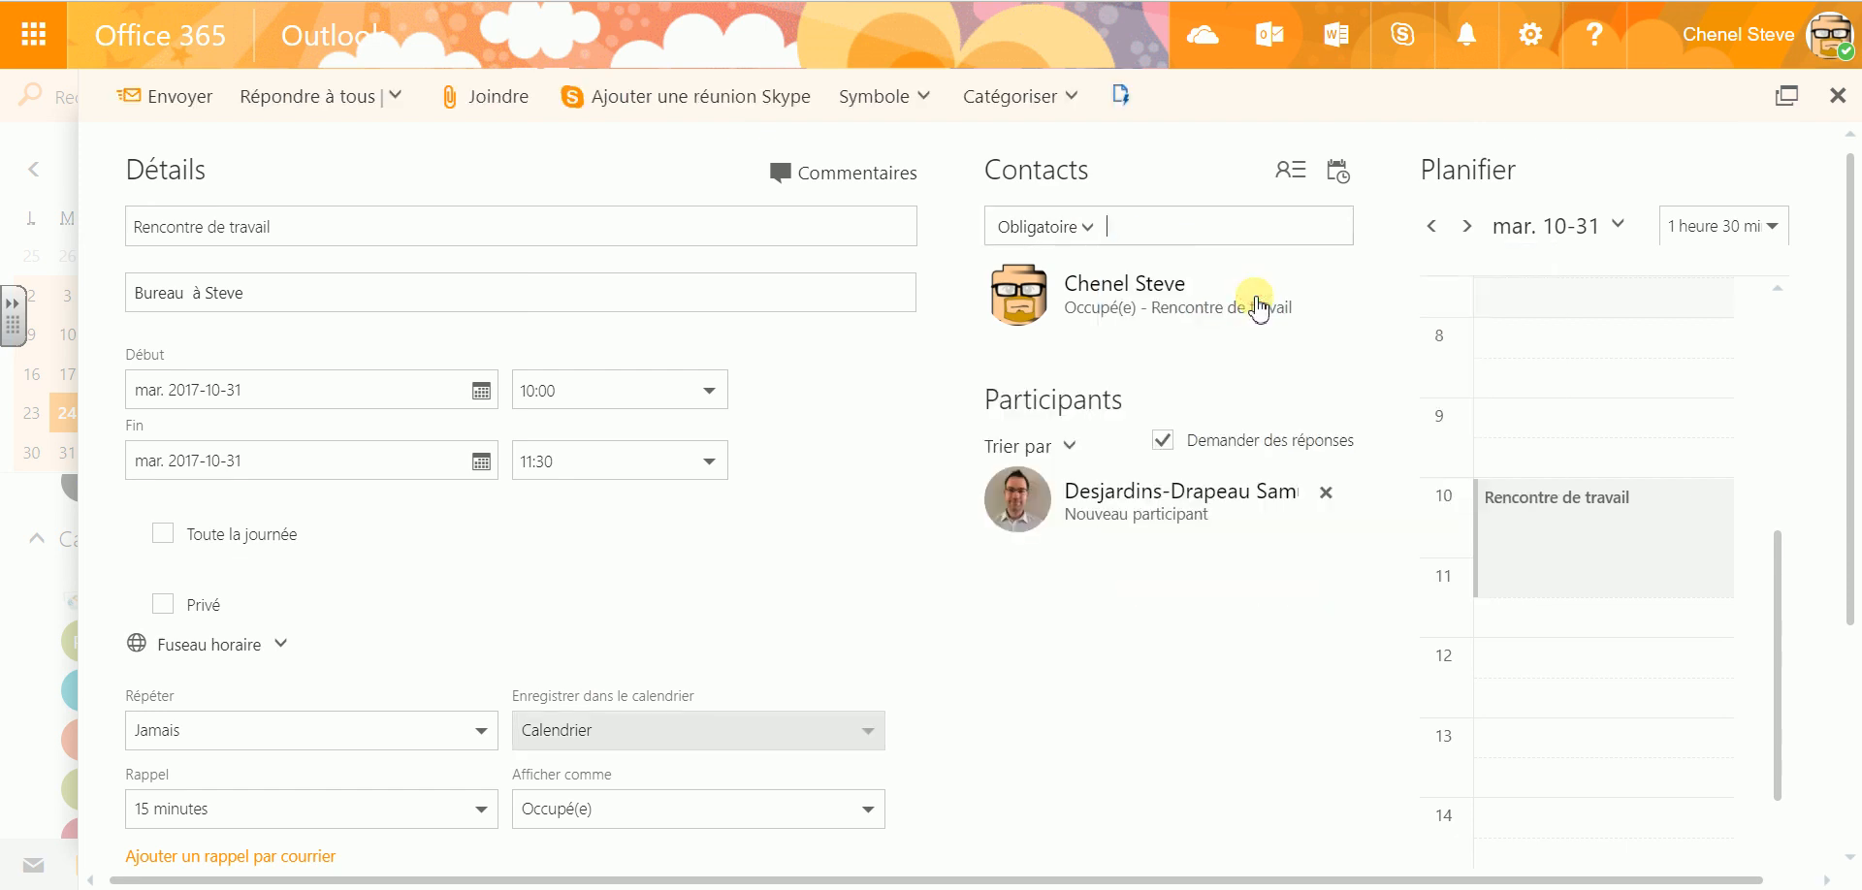
Add a second colleague as a Participant facultatif, looking them up by last name and taking the first suggestion.
left_click(1086, 226)
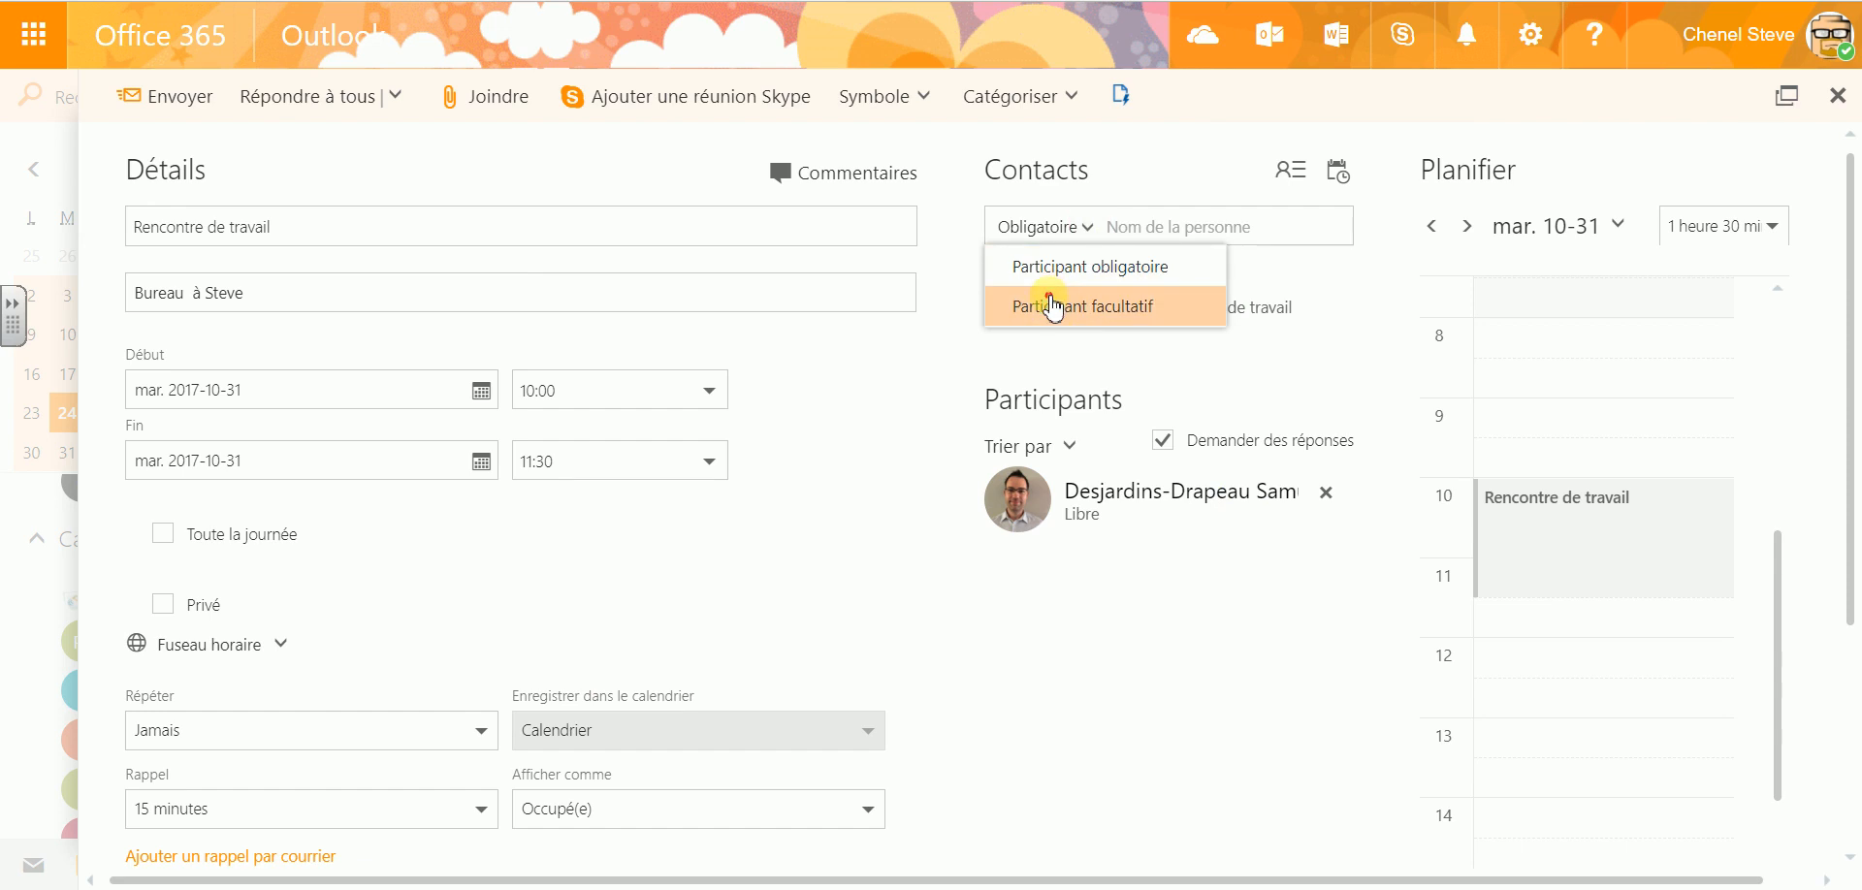
left_click(1066, 307)
left_click(1142, 226)
type("ouellet")
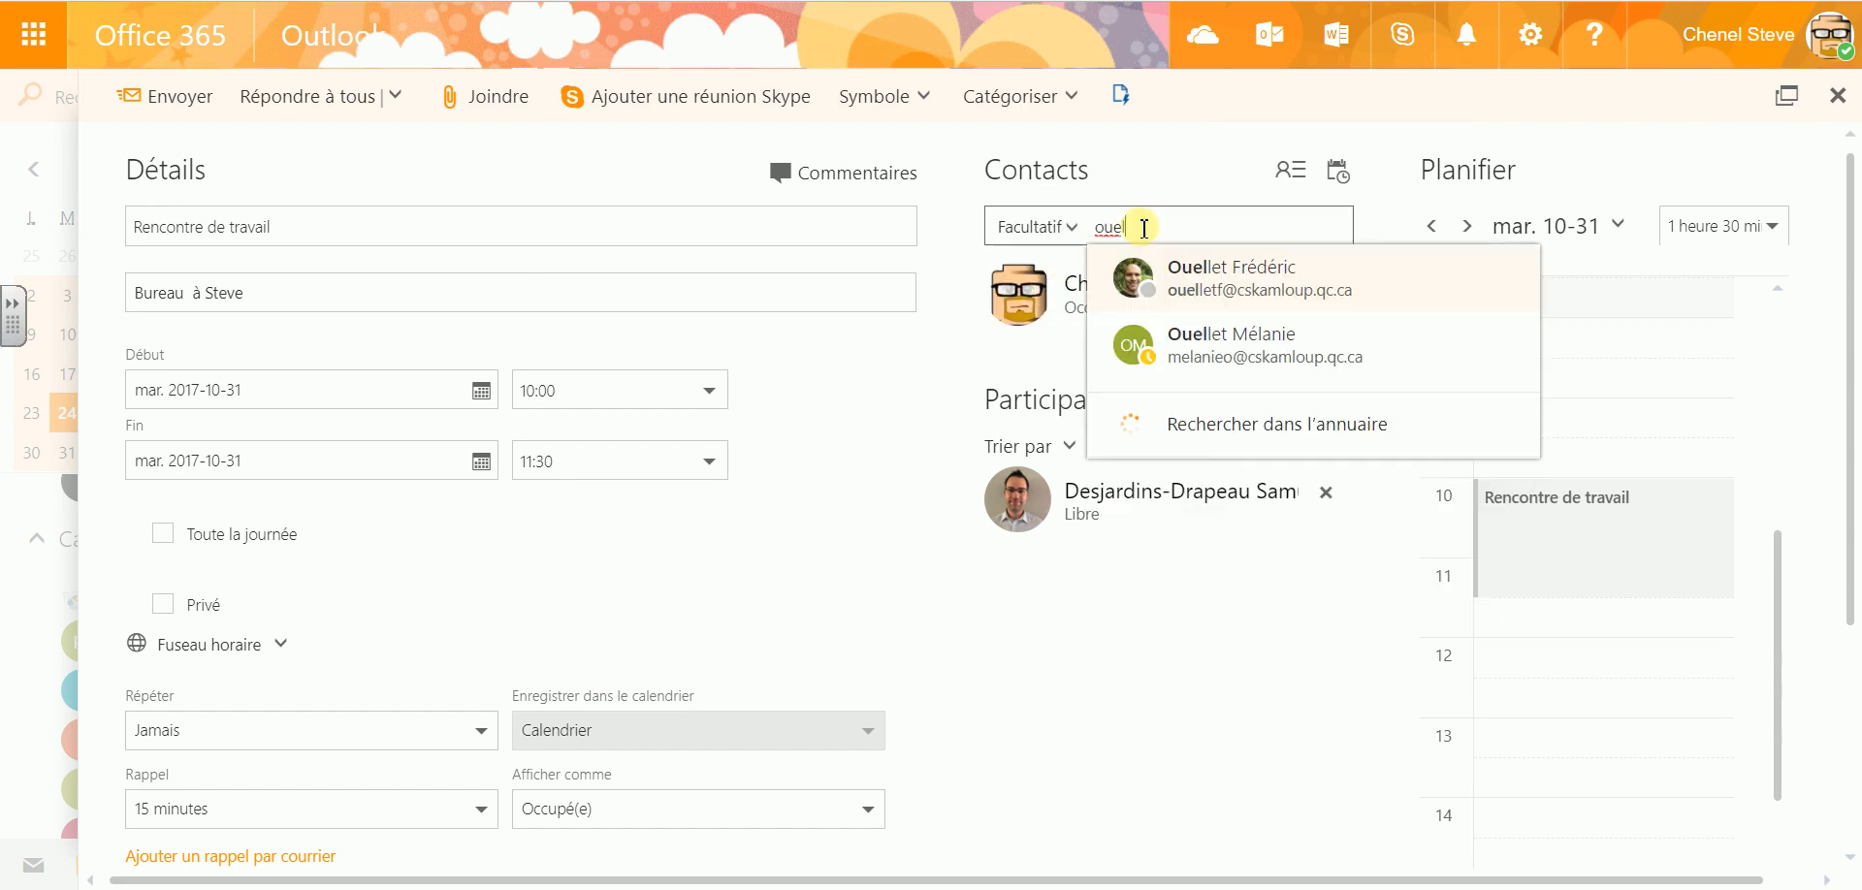
left_click(1236, 268)
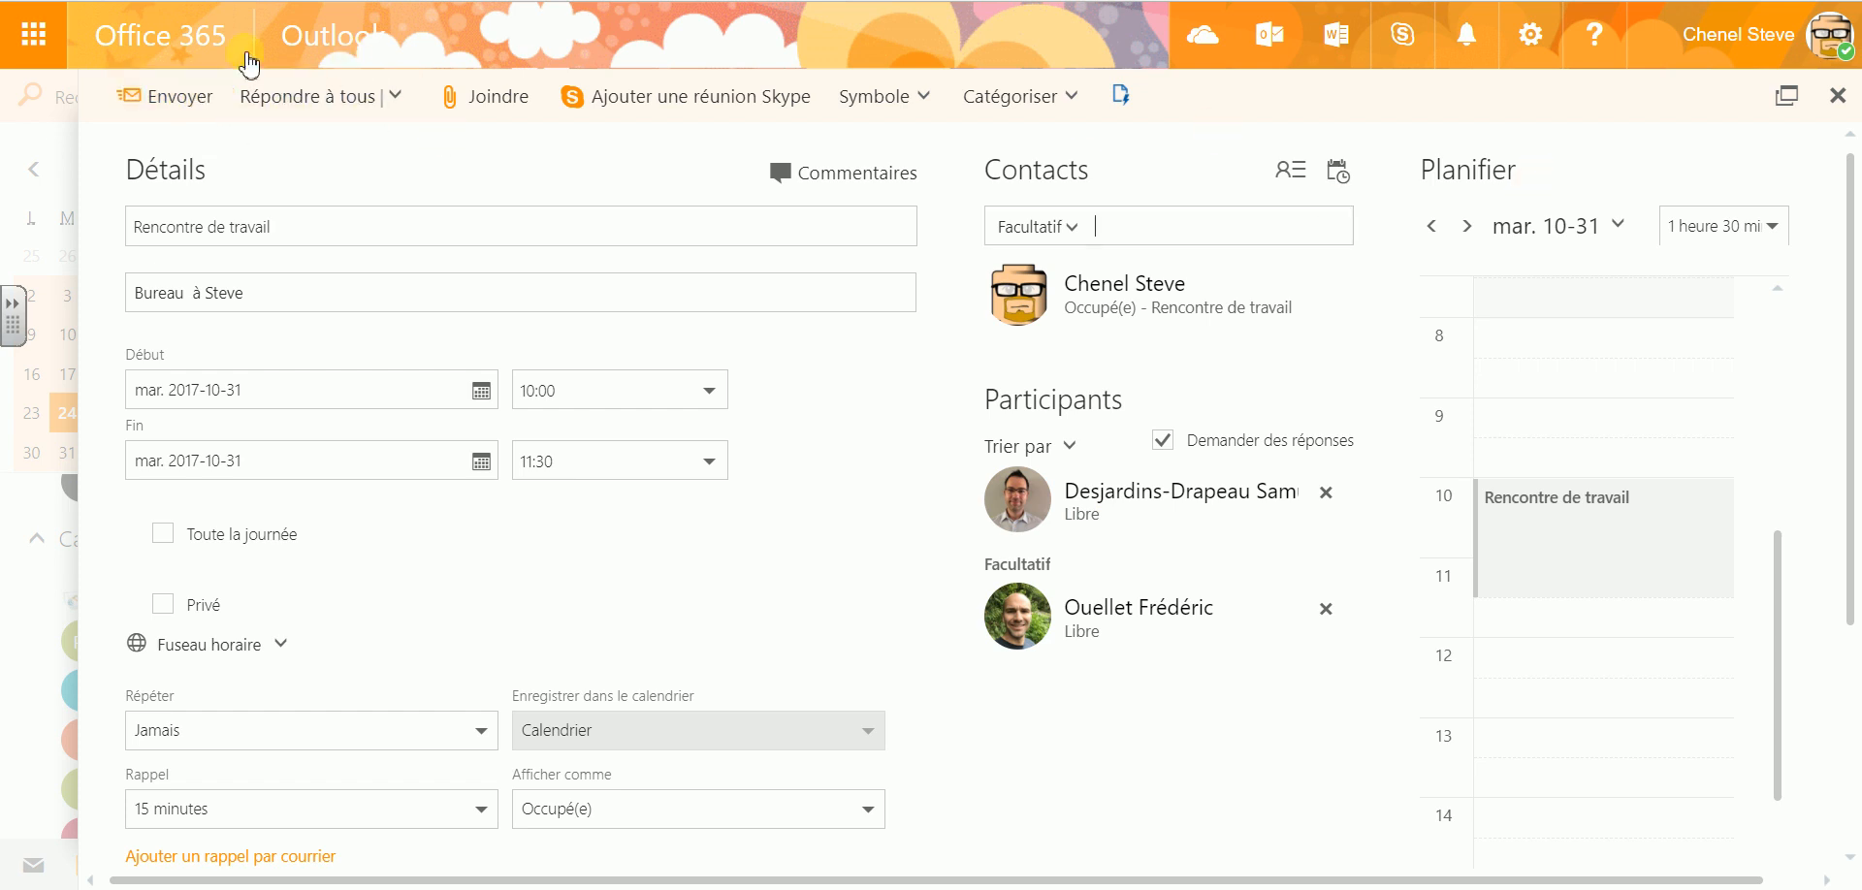
Close the Rencontre de travail event and discard the participant changes without sending invitations.
left_click(1835, 97)
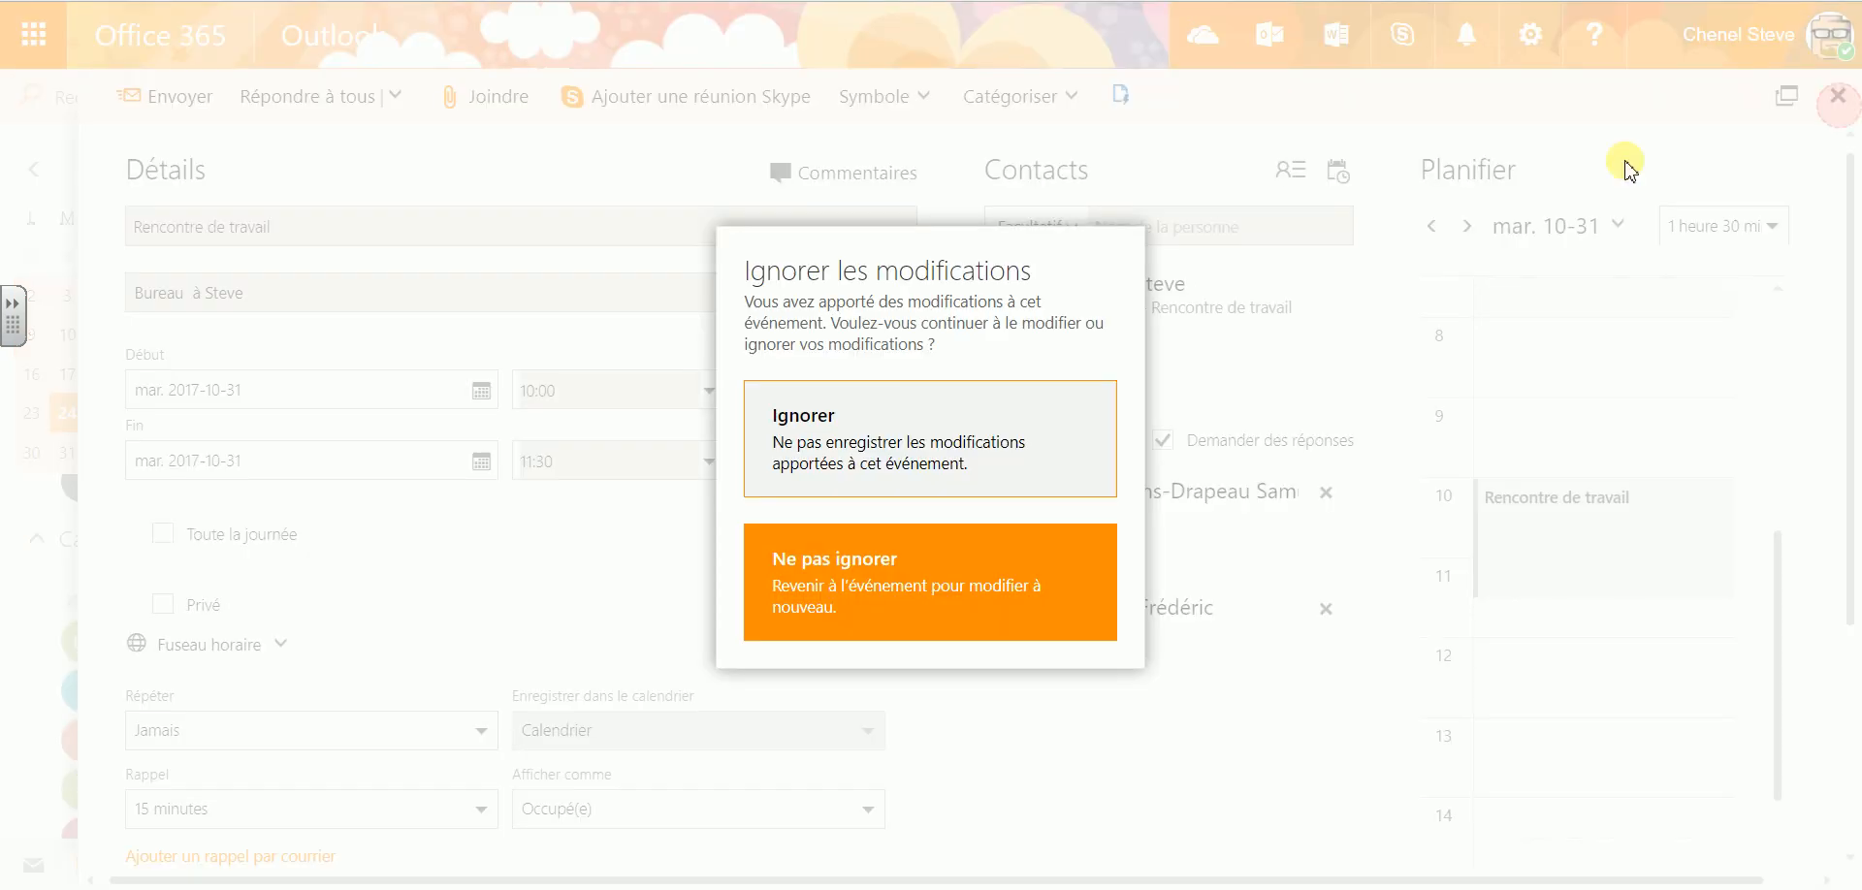
left_click(839, 448)
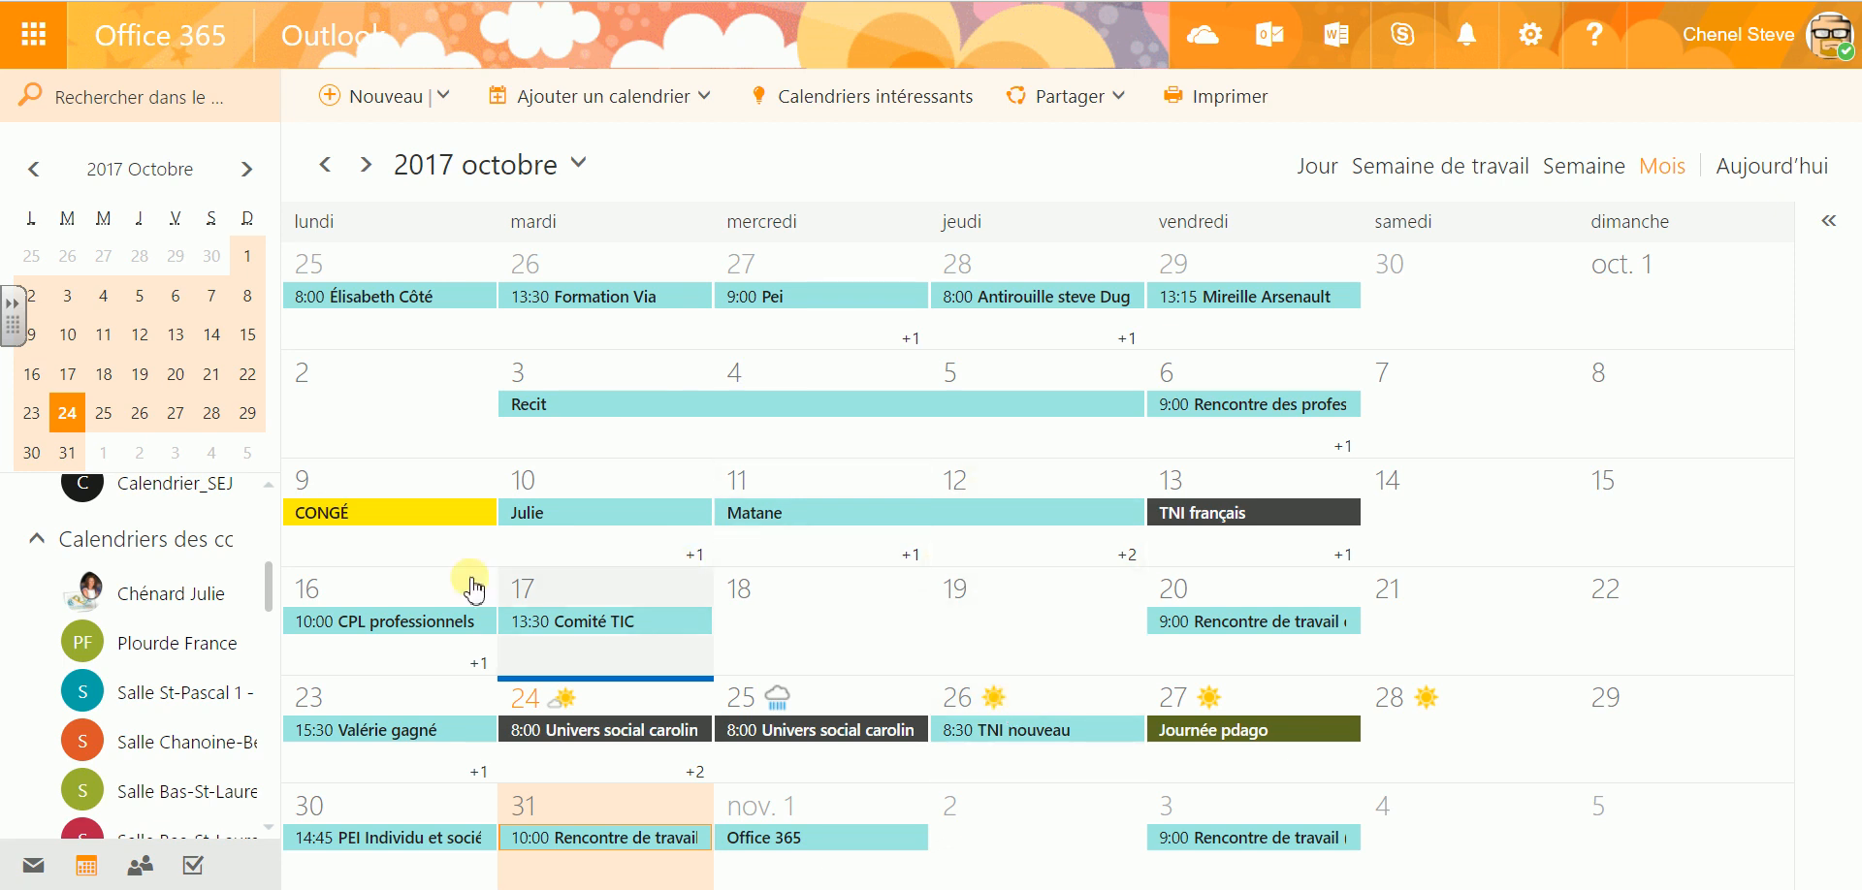
Look through the list of room and colleague calendars available to display.
scroll(176, 688, "down", 3)
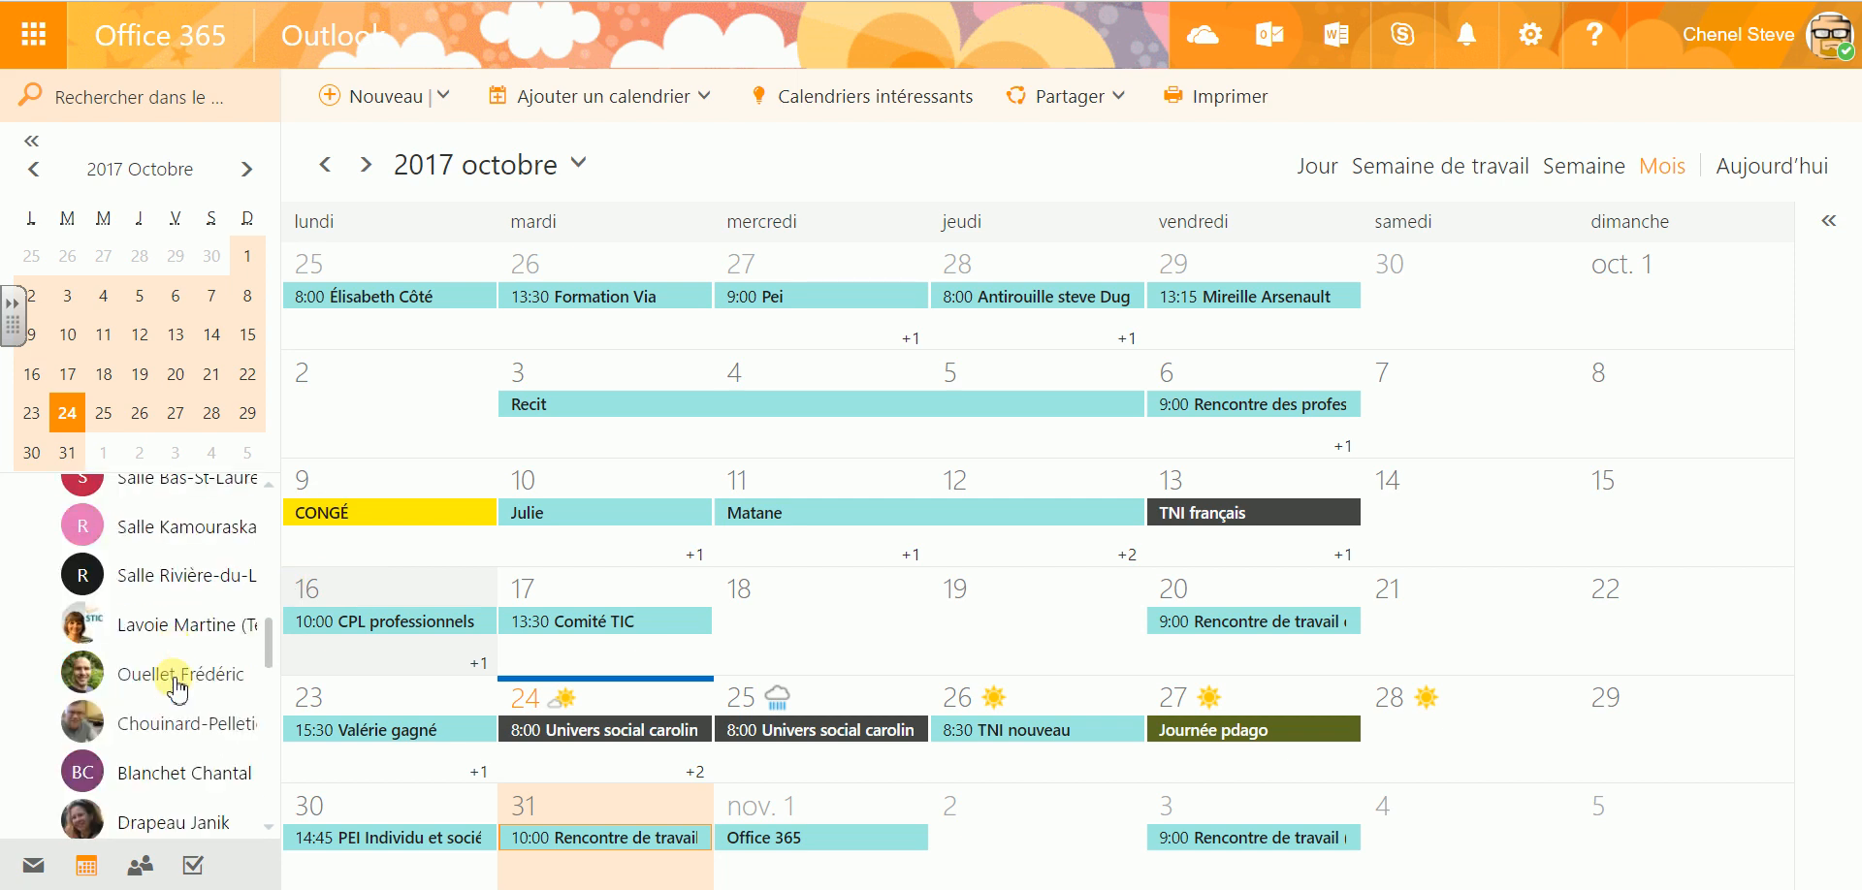
scroll(176, 688, "down", 1)
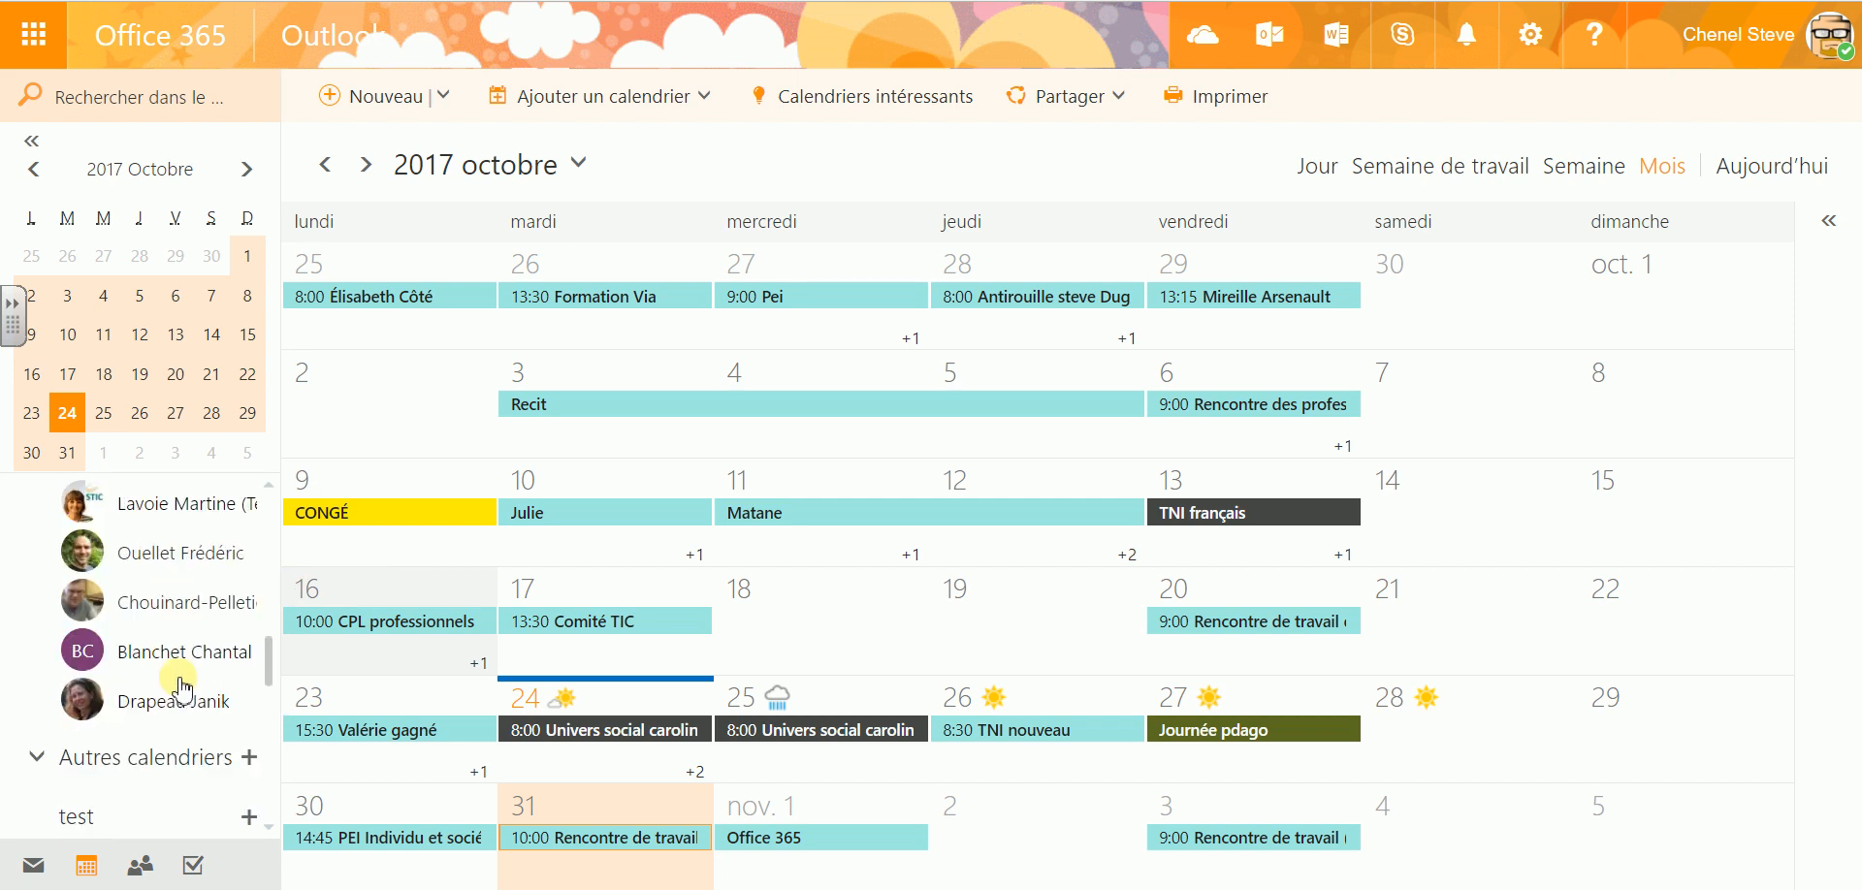
scroll(191, 685, "up", 1)
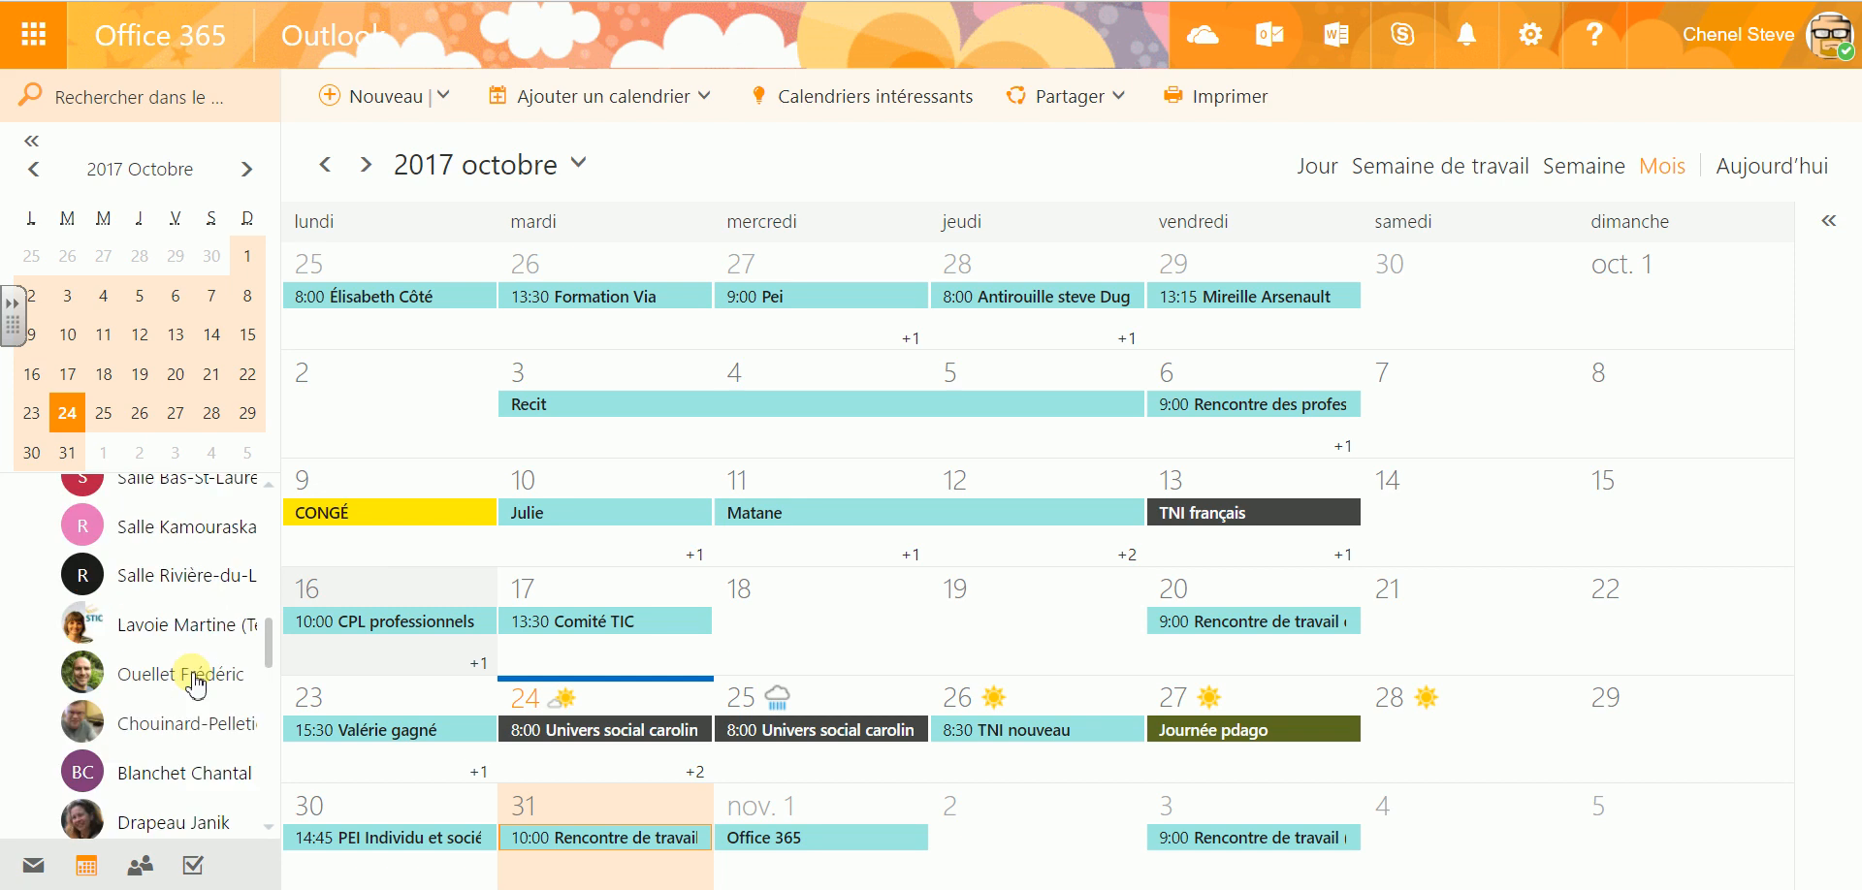